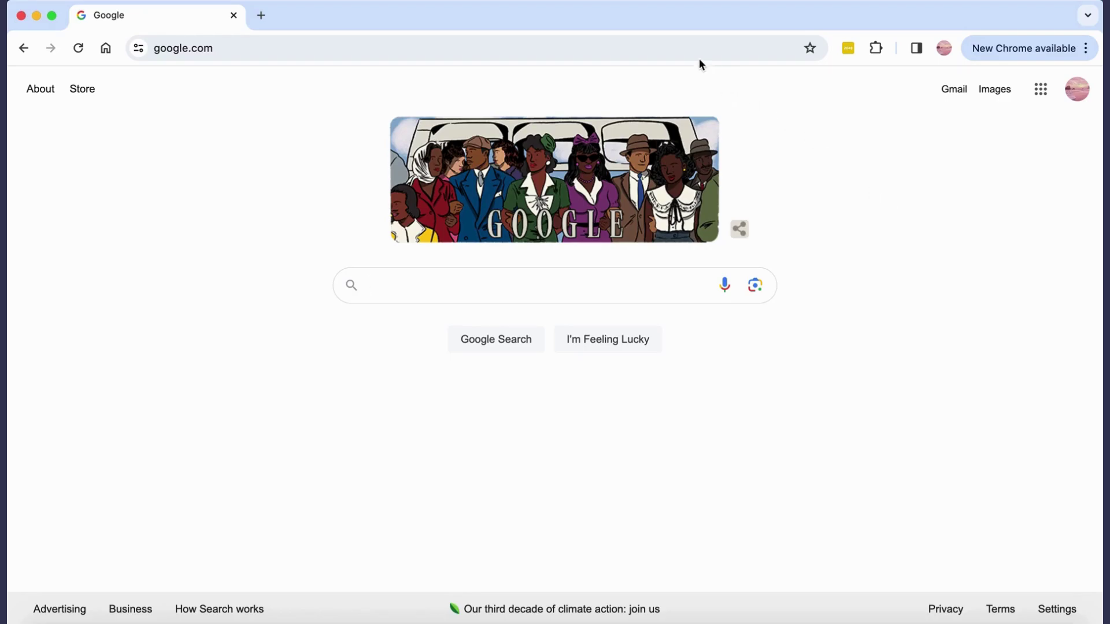
# Step: Load tinkercad.com in the browser and go to its Log In page
pyautogui.click(688, 49)
pyautogui.write('https://www.tinkercad.com/')
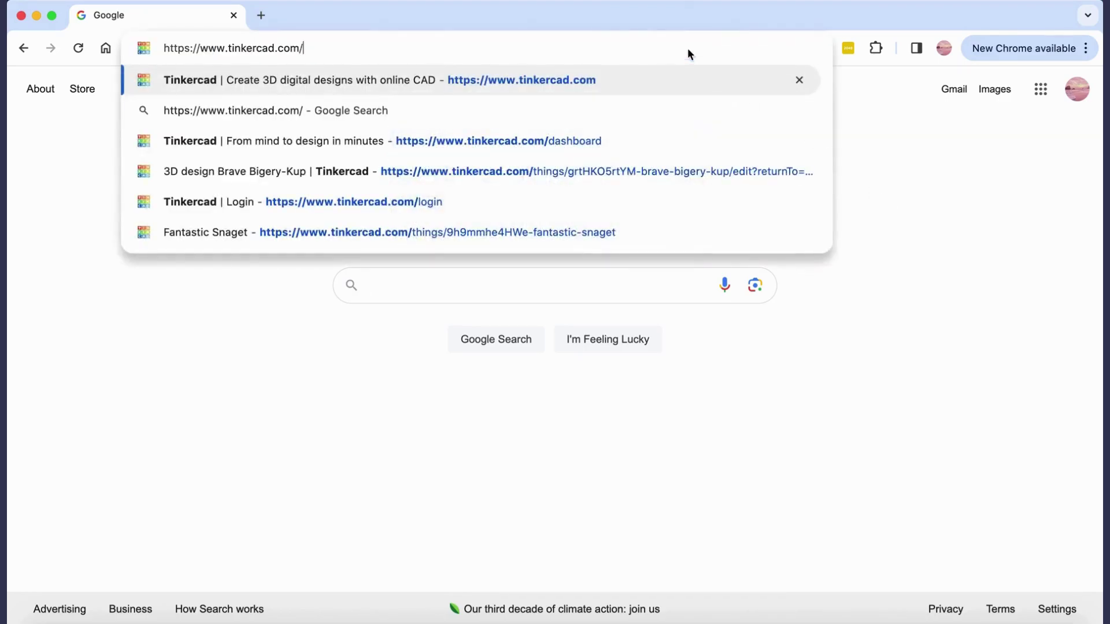
pyautogui.press('Return')
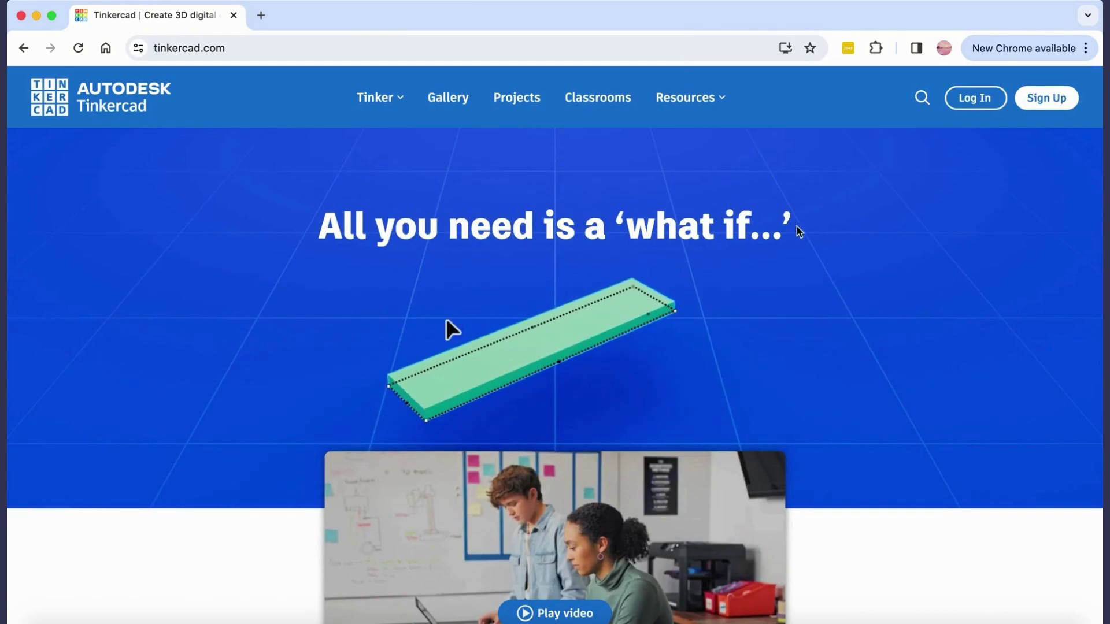
pyautogui.click(973, 99)
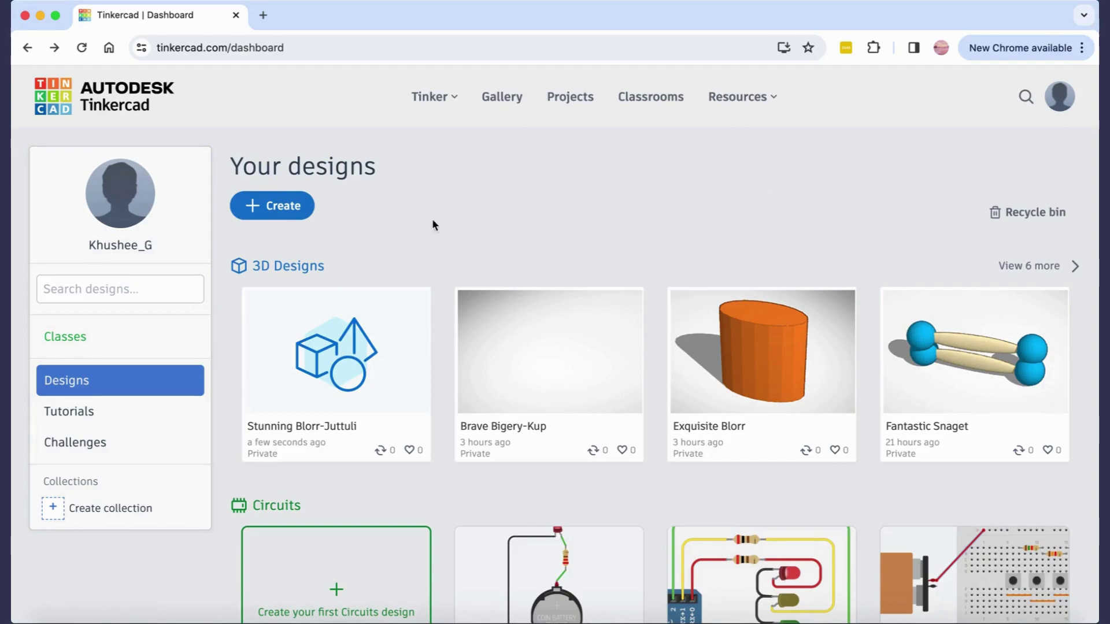
# Step: Create a new 3D design and browse the Basic Shapes panel
pyautogui.click(273, 206)
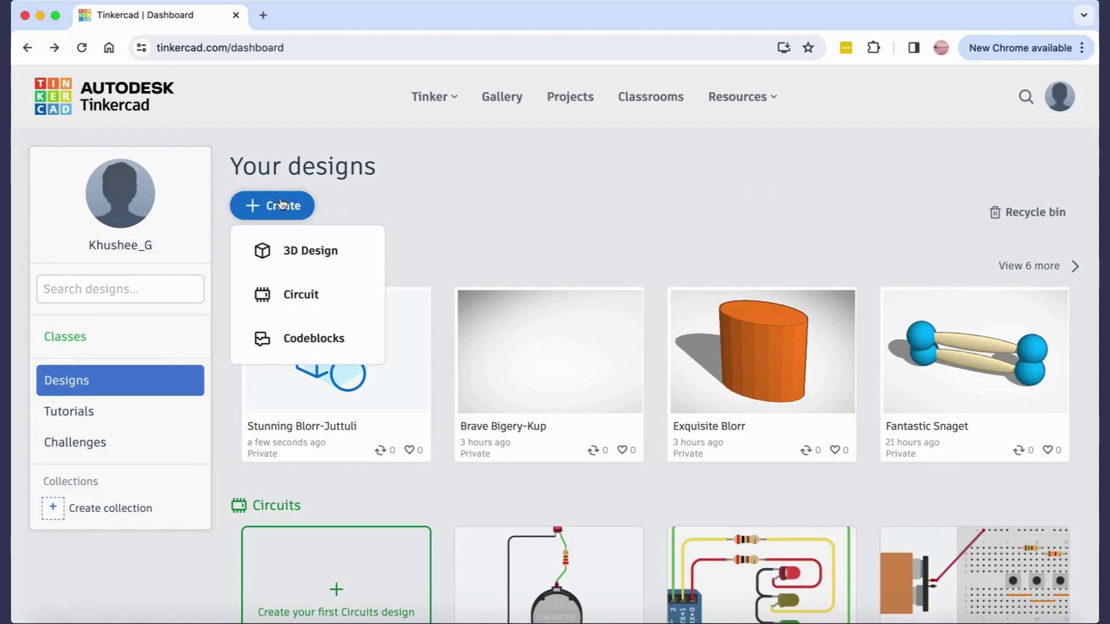
pyautogui.click(329, 250)
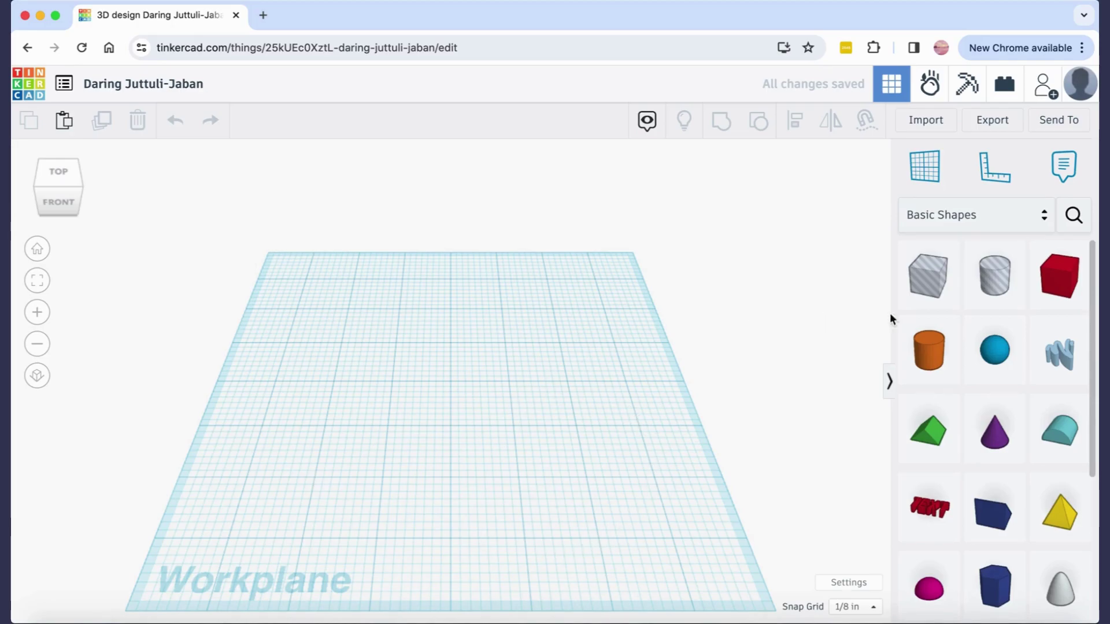
pyautogui.scroll(-5, 1032, 386)
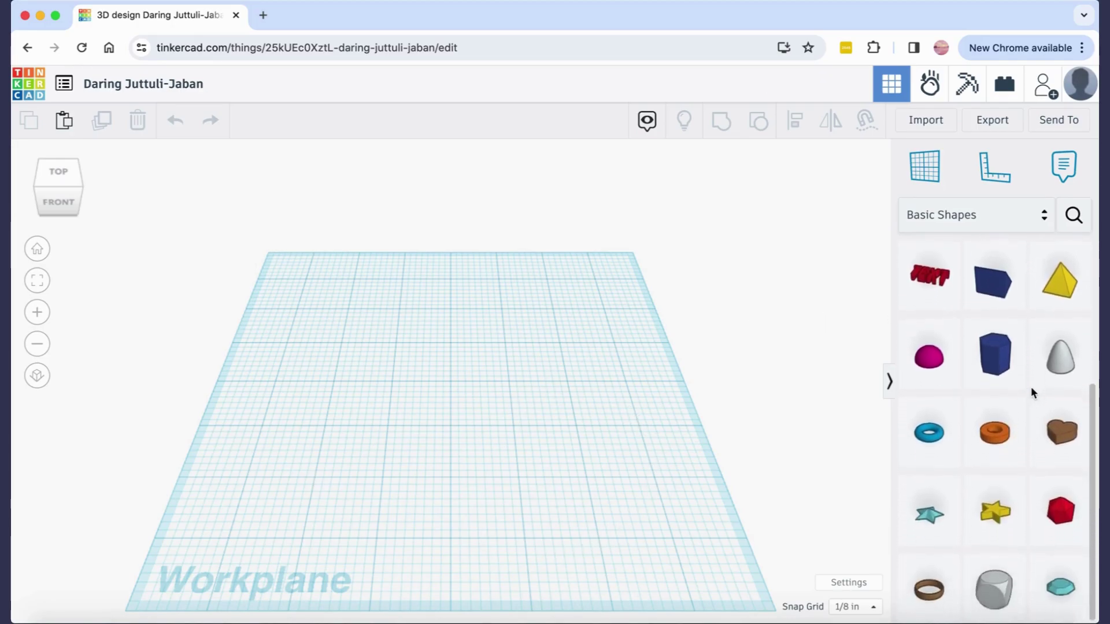
pyautogui.scroll(5, 1031, 386)
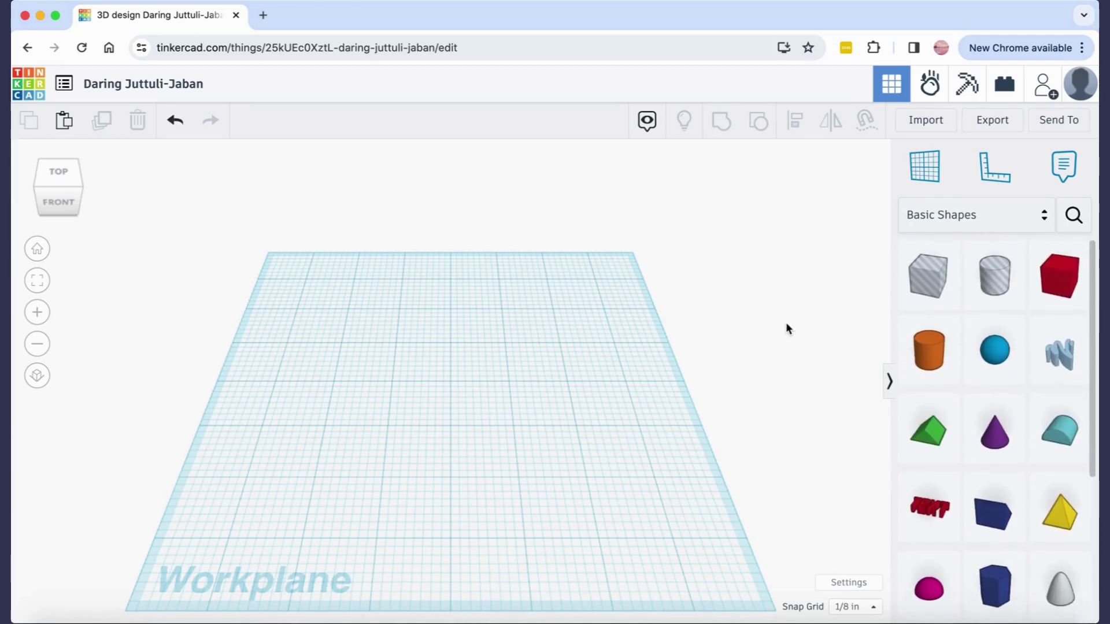
# Step: Open Workspace settings to check the Inches units and 8.00 × 8.00 workplane
pyautogui.click(841, 584)
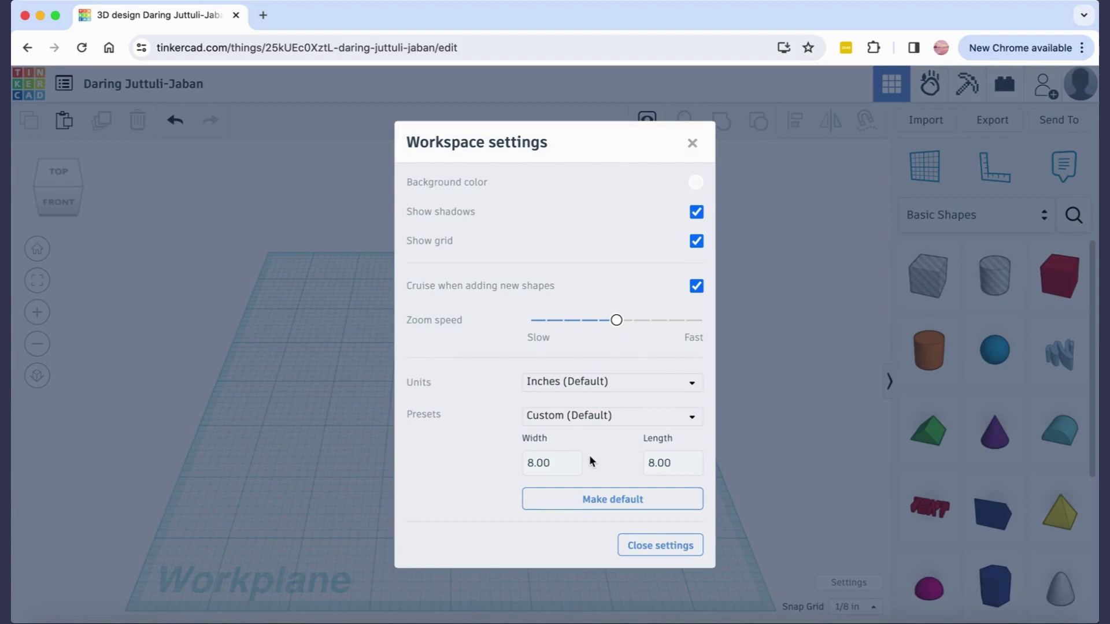
pyautogui.click(613, 503)
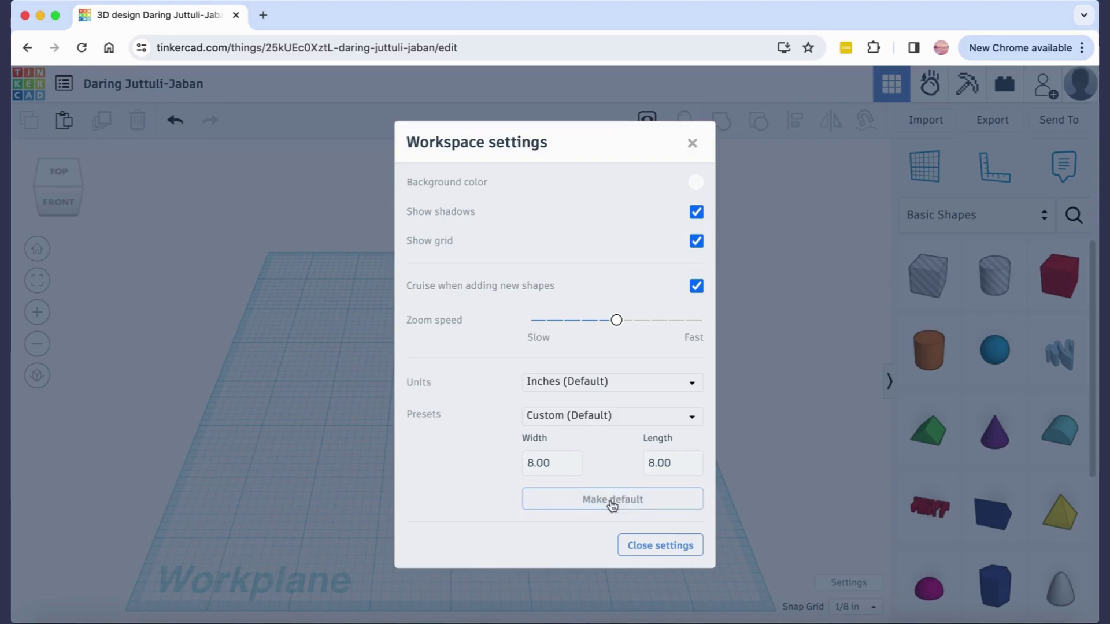
# Step: Drop a sphere on the workplane and size it 0.35 × 0.35 × 0.35
pyautogui.click(651, 550)
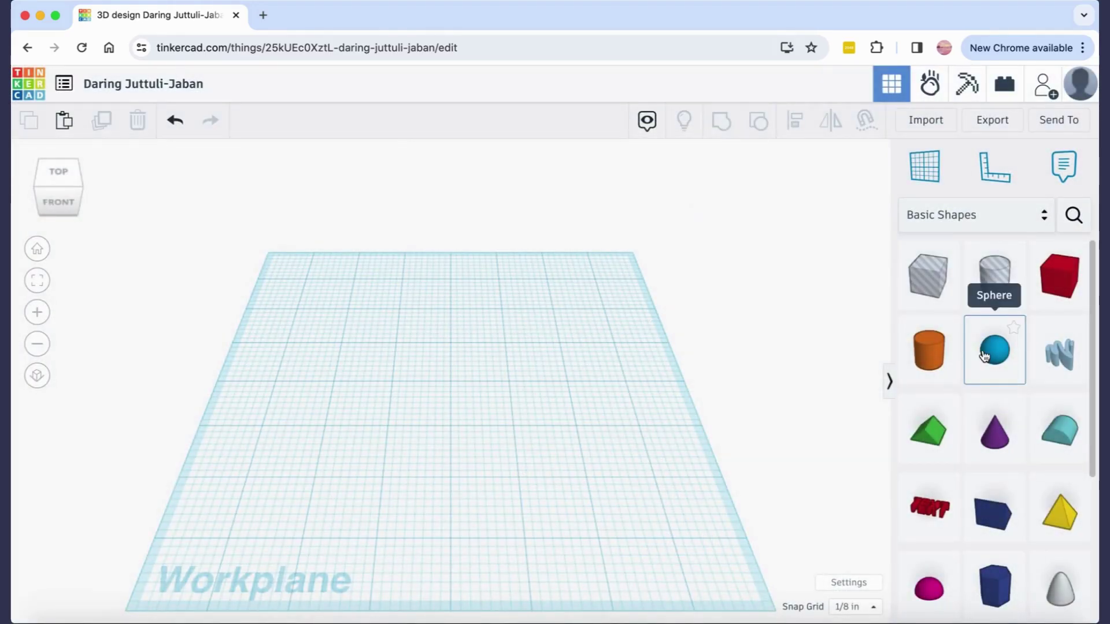
pyautogui.moveTo(985, 354); pyautogui.dragTo(394, 382)
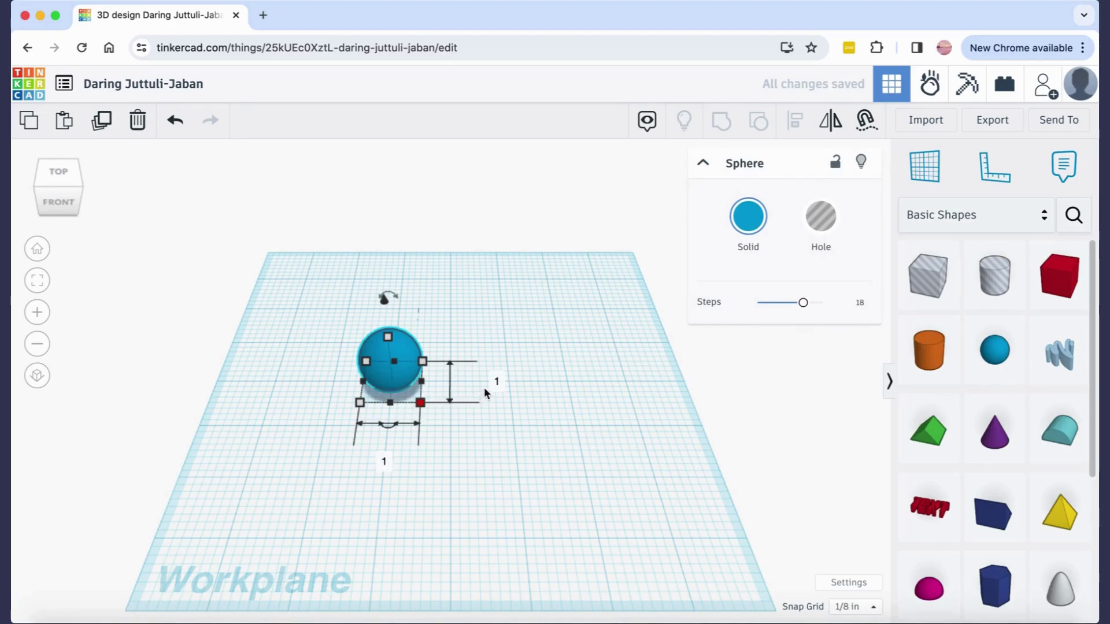
pyautogui.click(498, 384)
pyautogui.write('0.35')
pyautogui.press('Return')
pyautogui.click(389, 430)
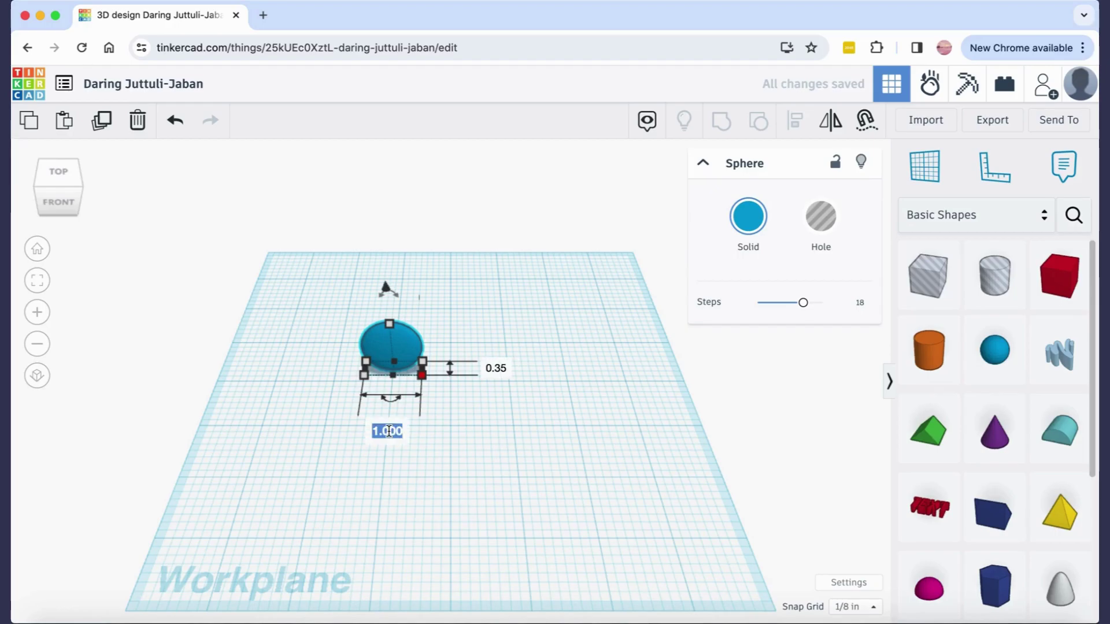
pyautogui.write('0.35')
pyautogui.press('Return')
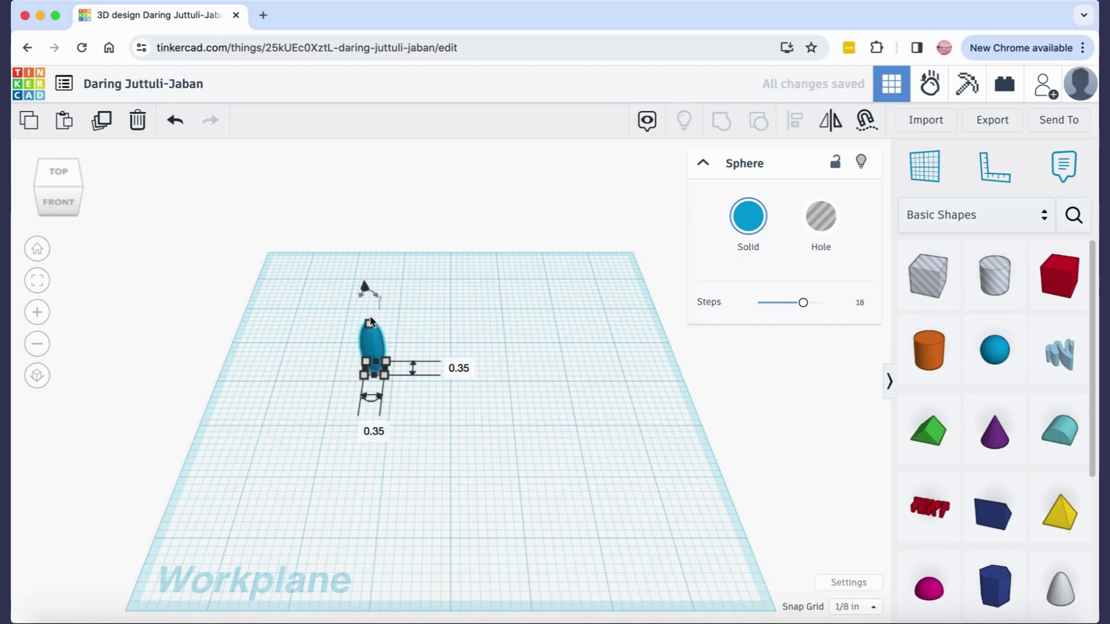
pyautogui.write('0.35')
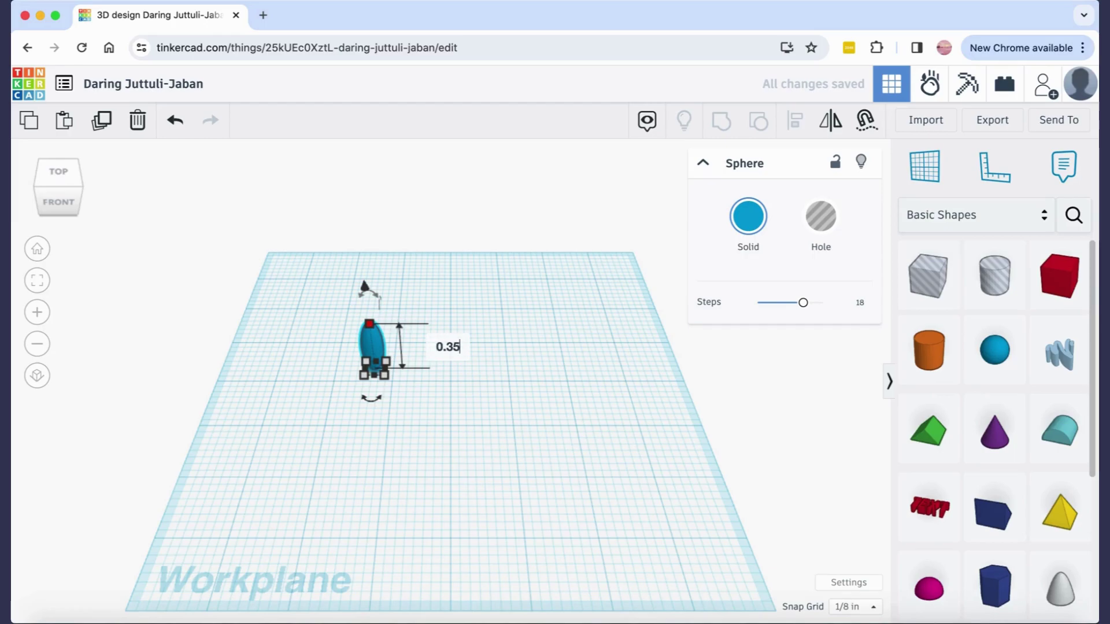
pyautogui.press('Return')
# Step: Nudge the small sphere slightly down and to the right
pyautogui.click(476, 422)
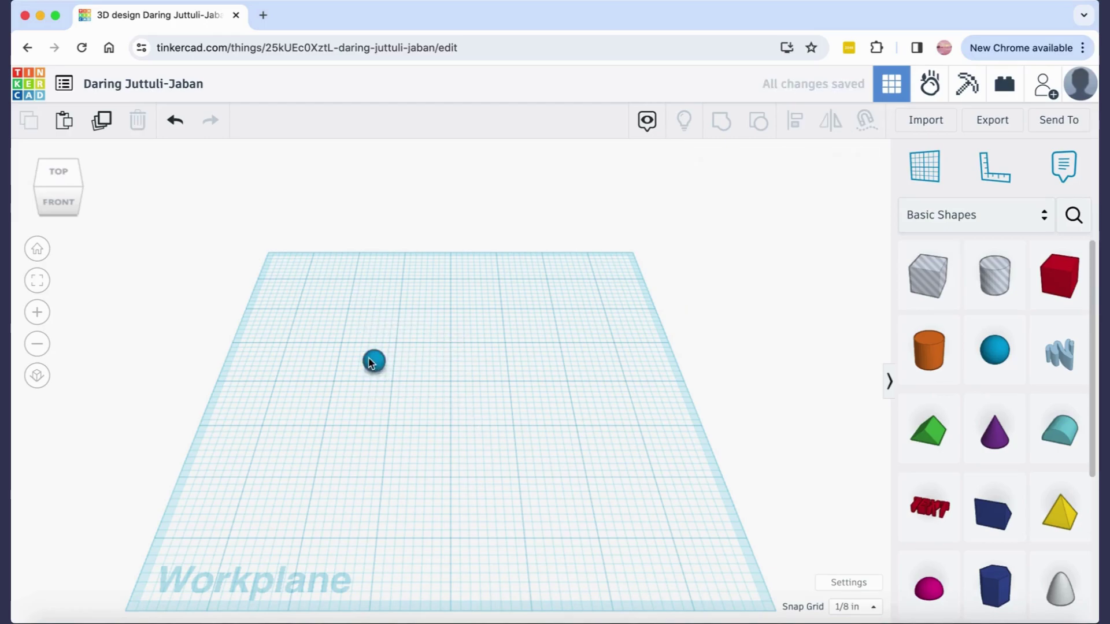
pyautogui.moveTo(374, 361); pyautogui.dragTo(393, 379)
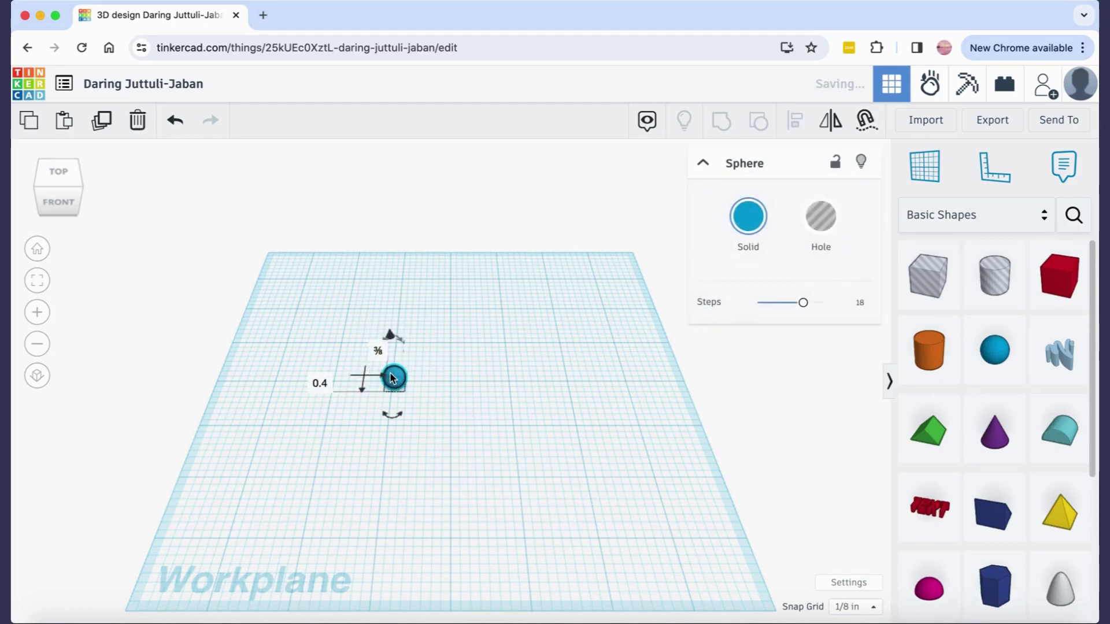
pyautogui.click(512, 405)
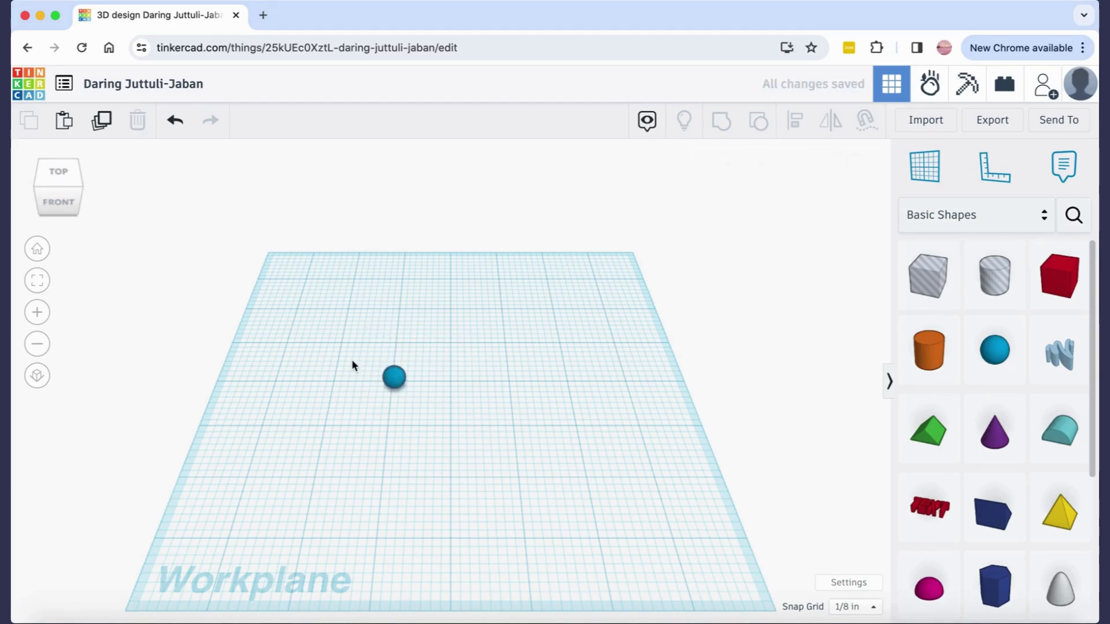
# Step: Duplicate the sphere twice, placing one copy to the right and one between them
pyautogui.click(394, 379)
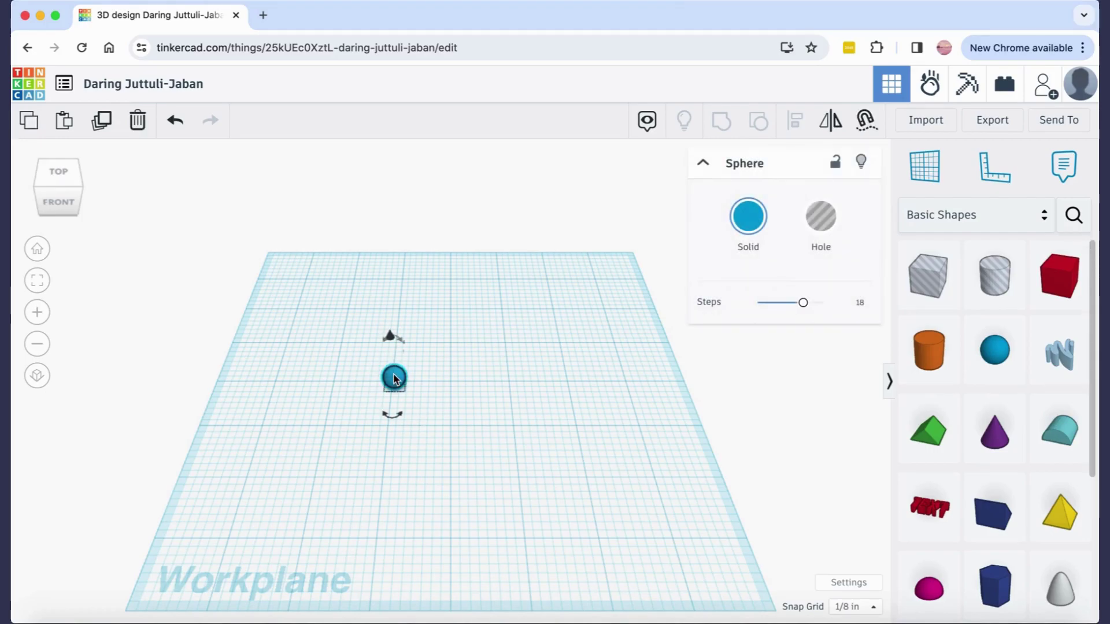
pyautogui.hotkey('ctrl', 'd')
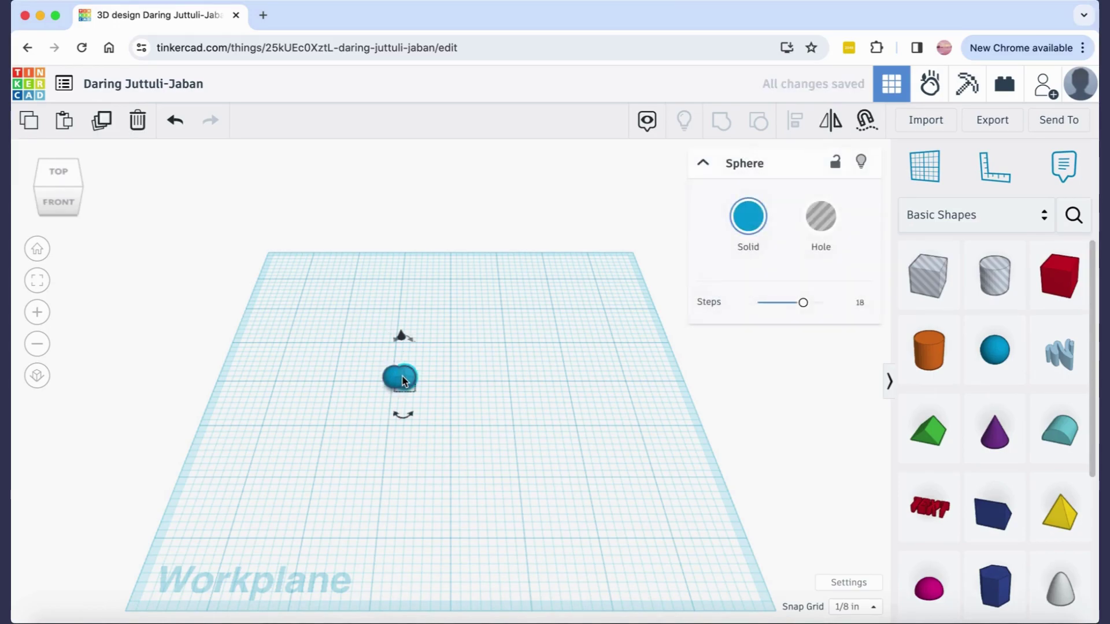
pyautogui.moveTo(393, 379); pyautogui.dragTo(511, 383)
pyautogui.click(560, 397)
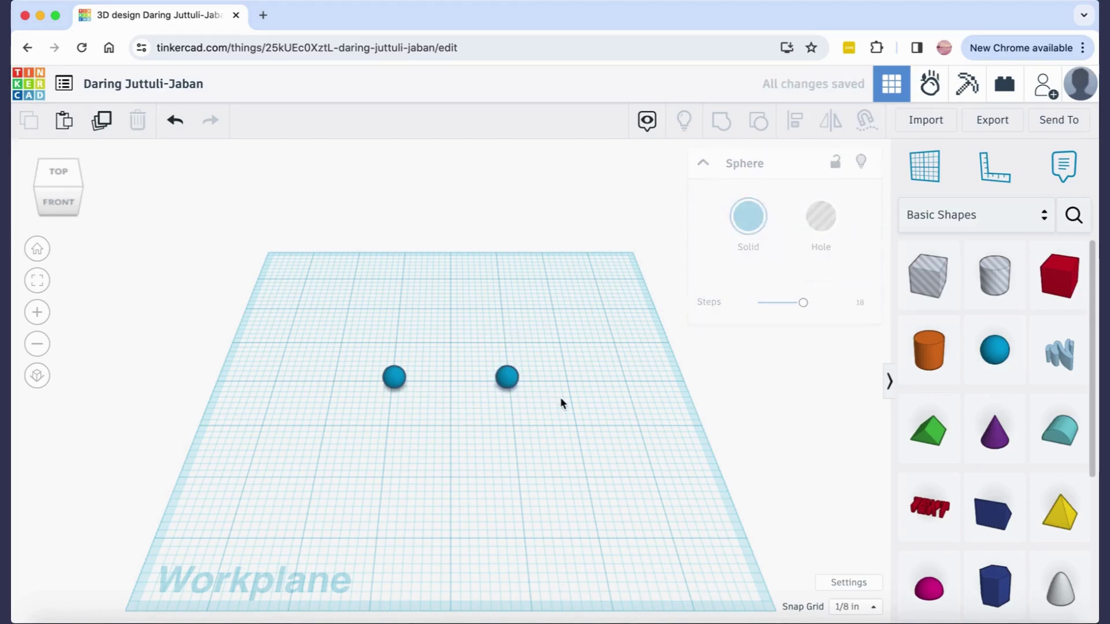
pyautogui.click(509, 380)
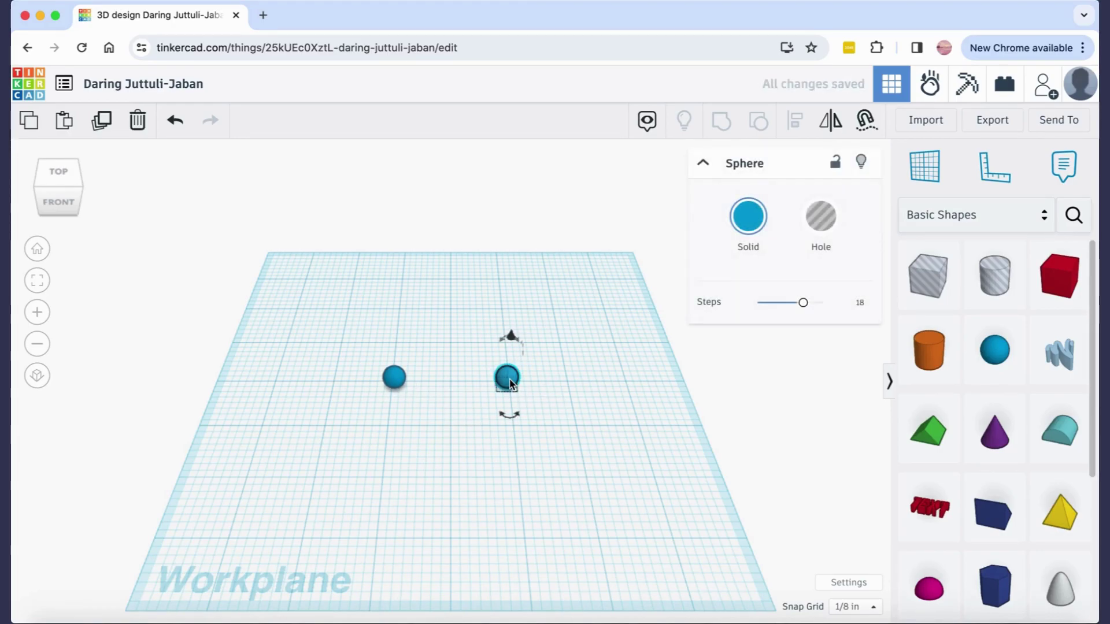
pyautogui.hotkey('ctrl', 'd')
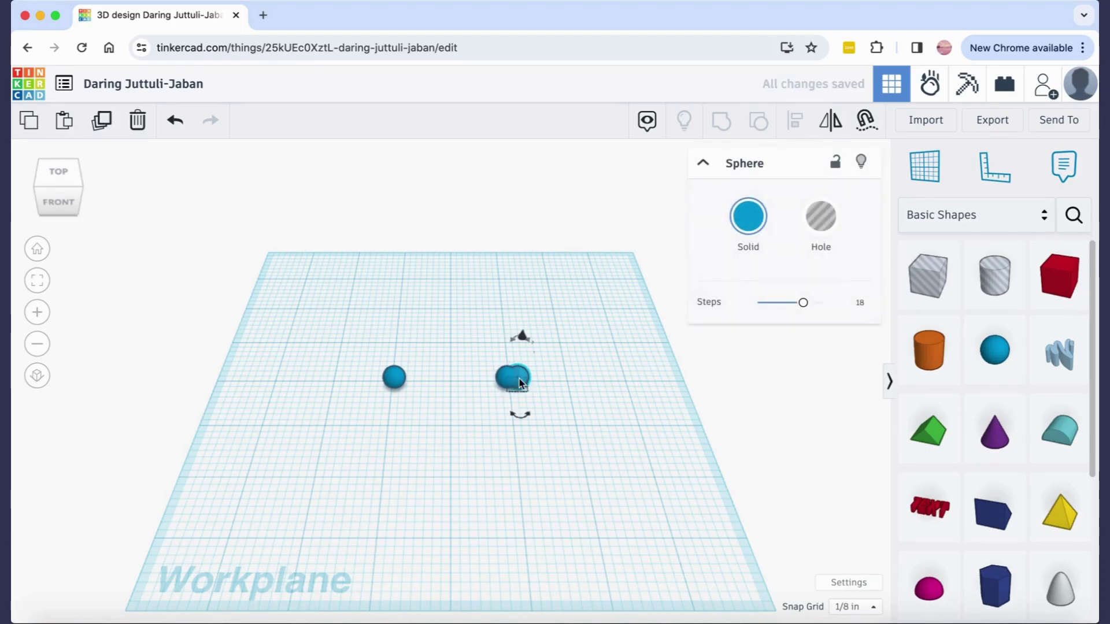
pyautogui.moveTo(509, 382); pyautogui.dragTo(456, 383)
# Step: Stretch the middle sphere out on both sides into a 1¾-inch ellipsoid reaching both end spheres
pyautogui.click(466, 464)
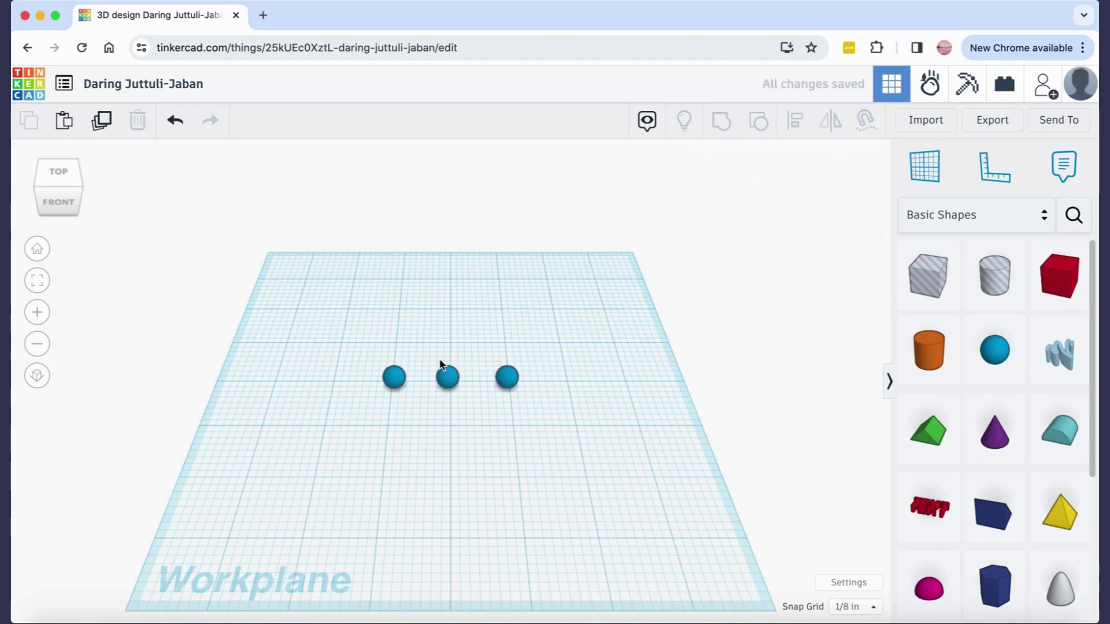
pyautogui.scroll(3, 440, 365)
pyautogui.scroll(2, 440, 363)
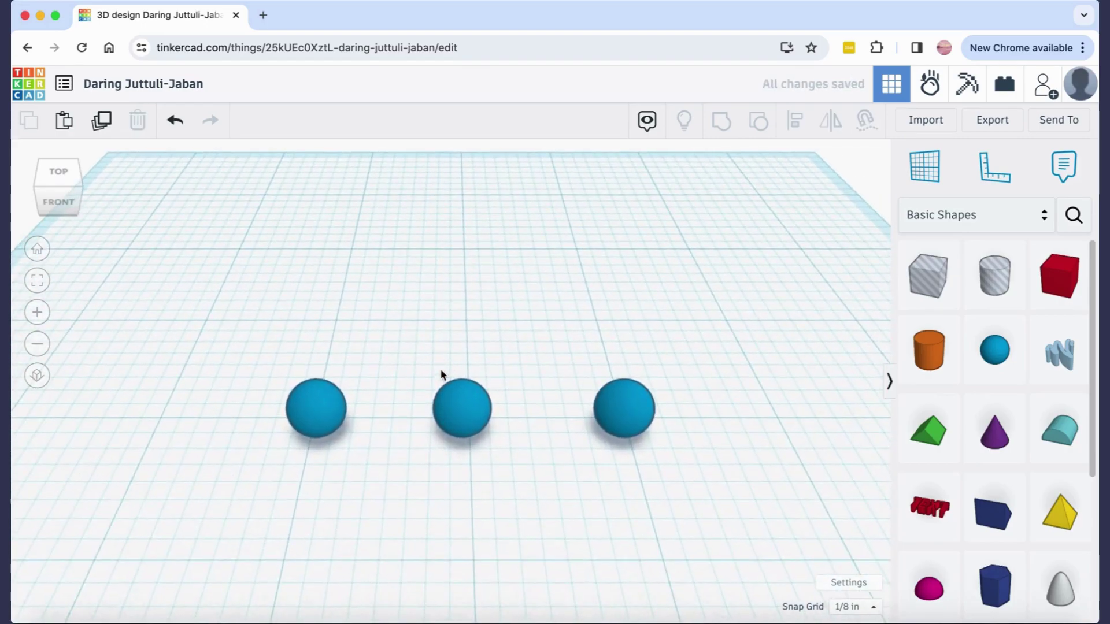
pyautogui.click(470, 411)
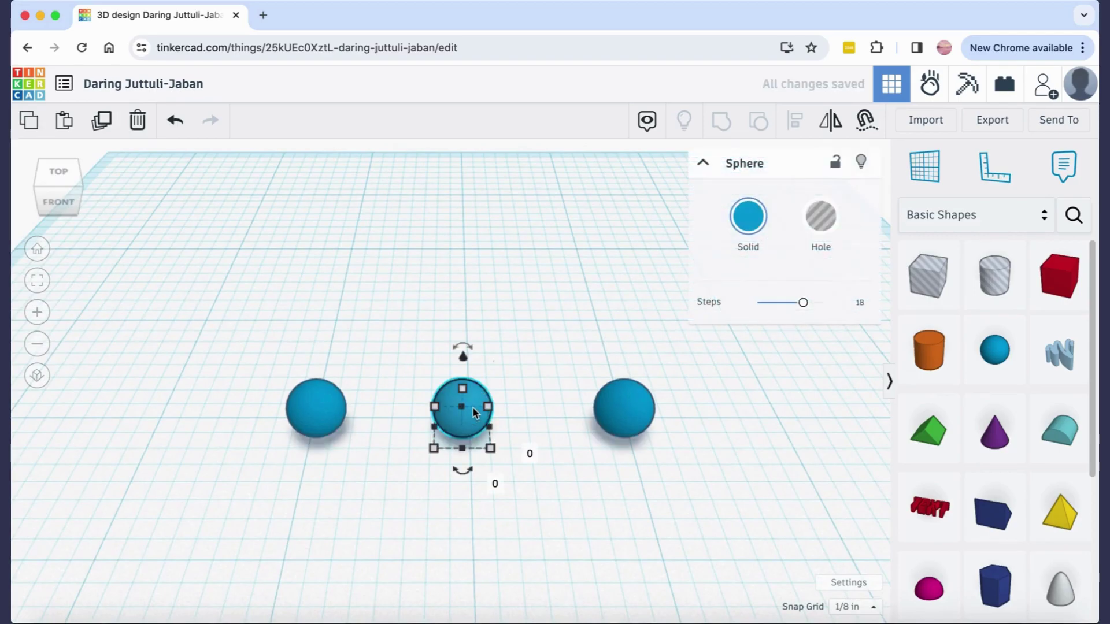
pyautogui.moveTo(489, 430); pyautogui.dragTo(604, 428)
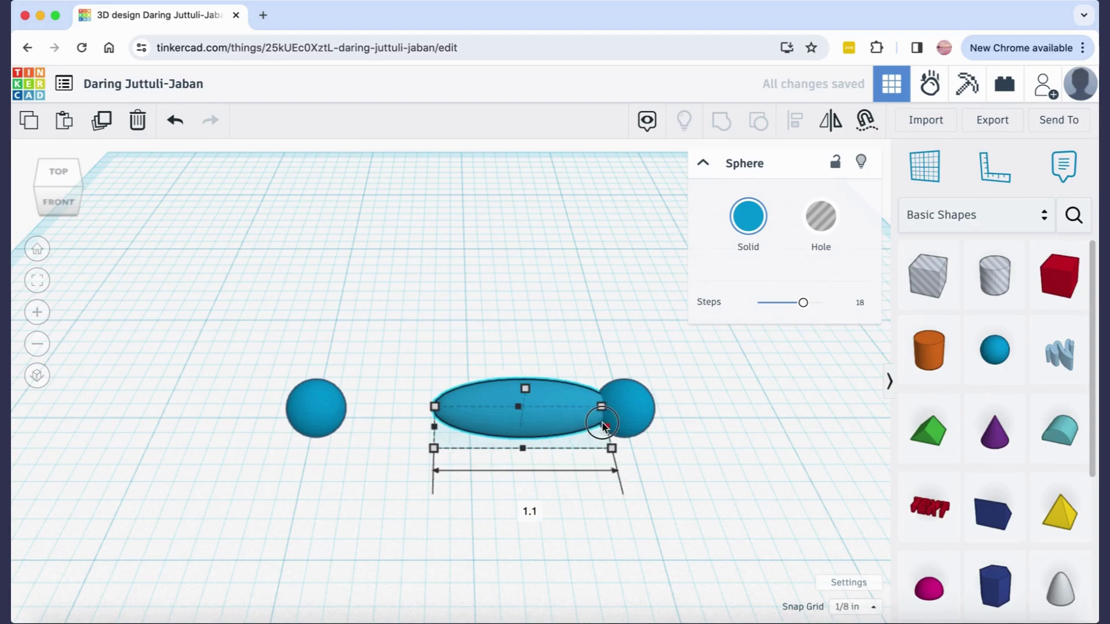
pyautogui.moveTo(435, 430); pyautogui.dragTo(333, 432)
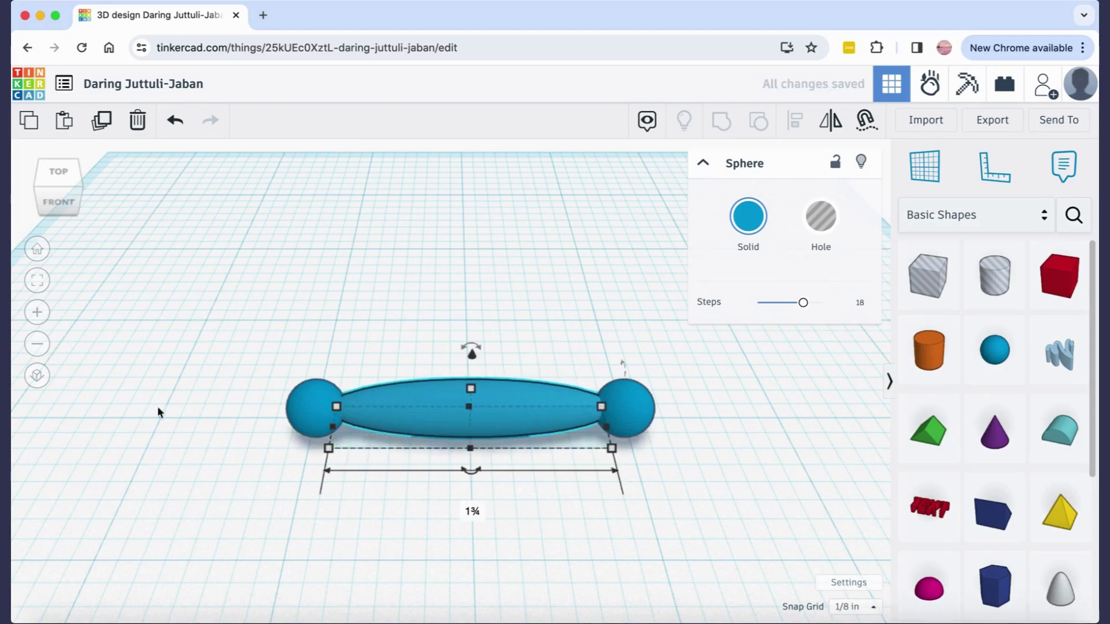
# Step: In front view, drag the ellipsoid's height handle so it stands 0.25 in tall
pyautogui.click(60, 207)
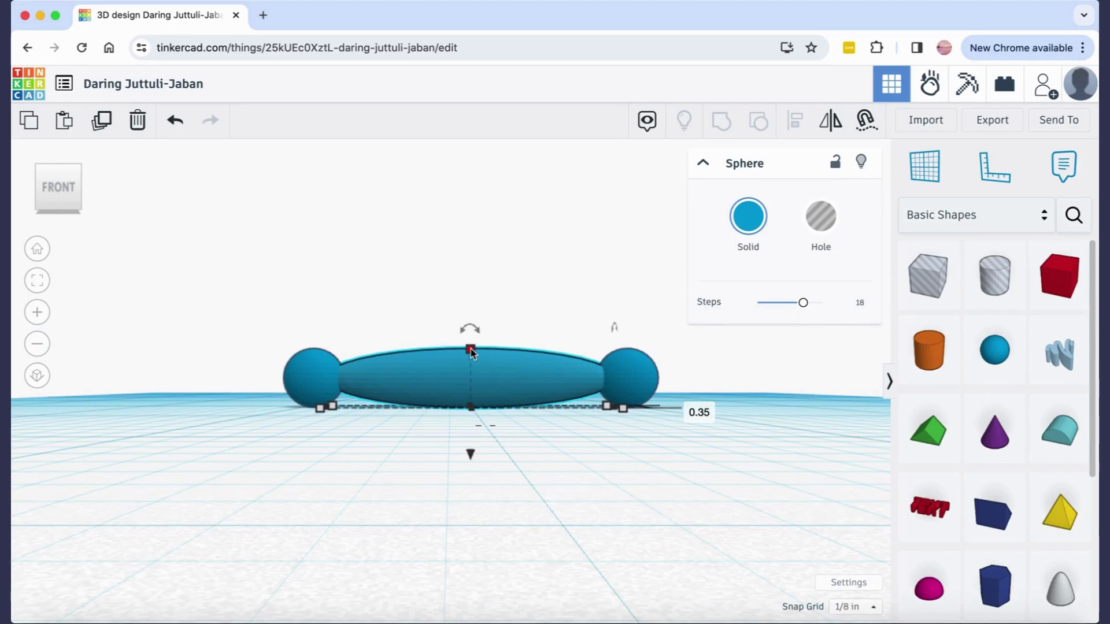
pyautogui.moveTo(472, 351); pyautogui.dragTo(471, 365)
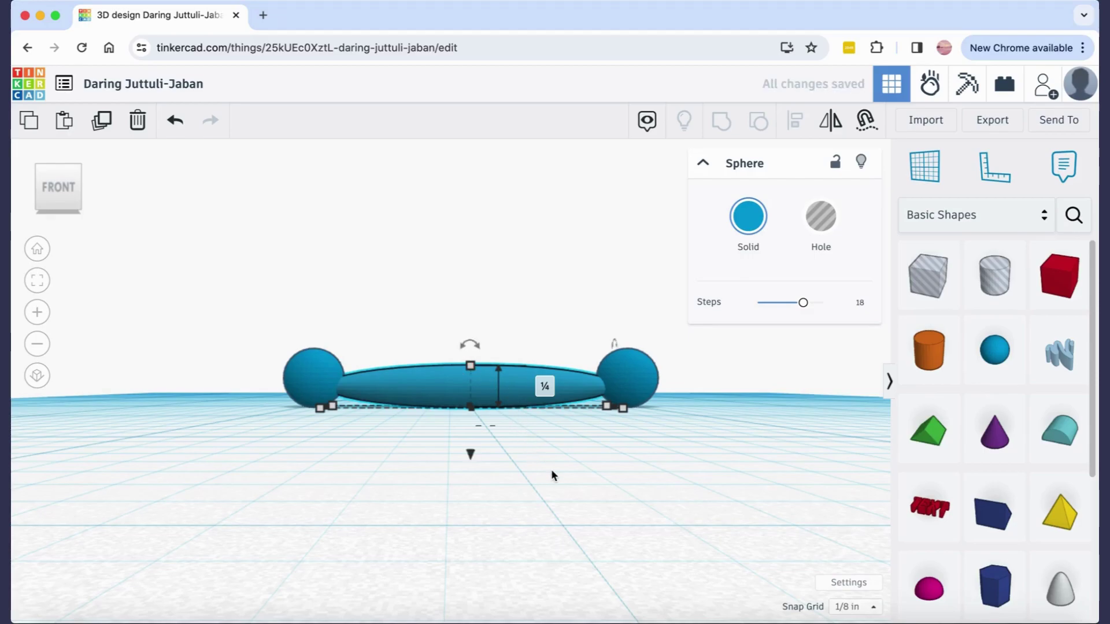
pyautogui.click(544, 389)
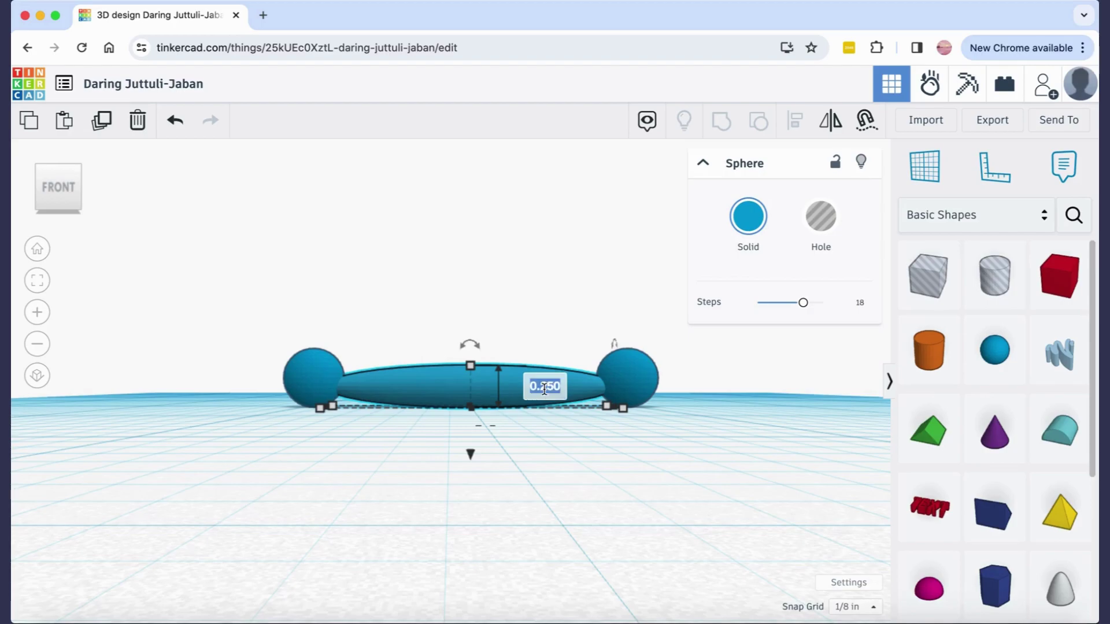
pyautogui.press('BackSpace')
pyautogui.click(554, 484)
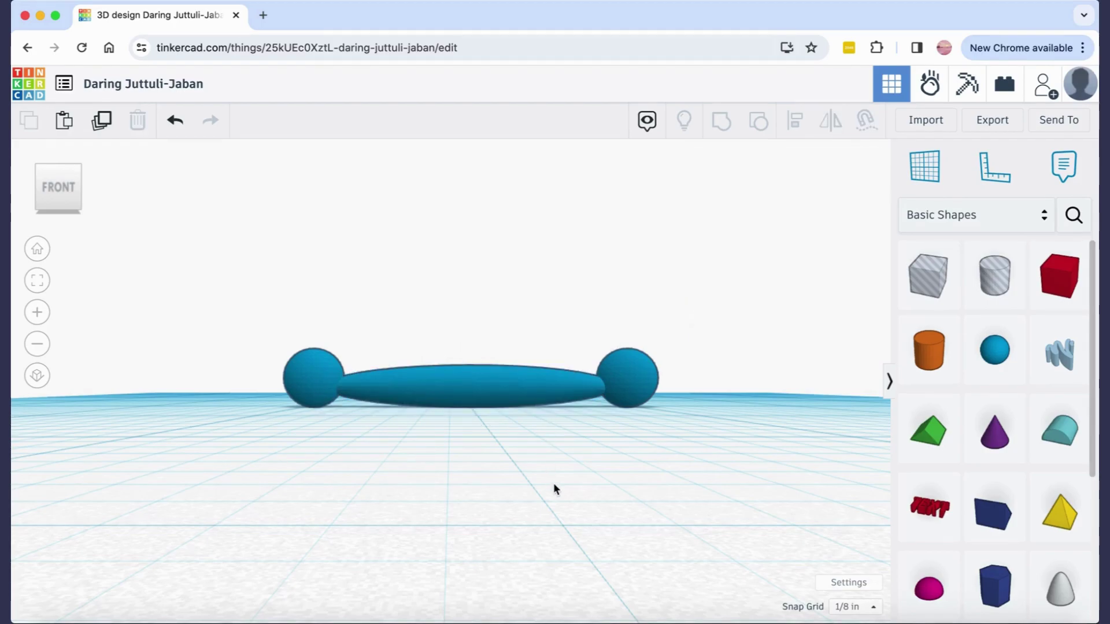
# Step: Lift the ellipsoid to an elevation of 0.05 in
pyautogui.click(481, 391)
pyautogui.moveTo(472, 454); pyautogui.dragTo(472, 435)
pyautogui.click(521, 328)
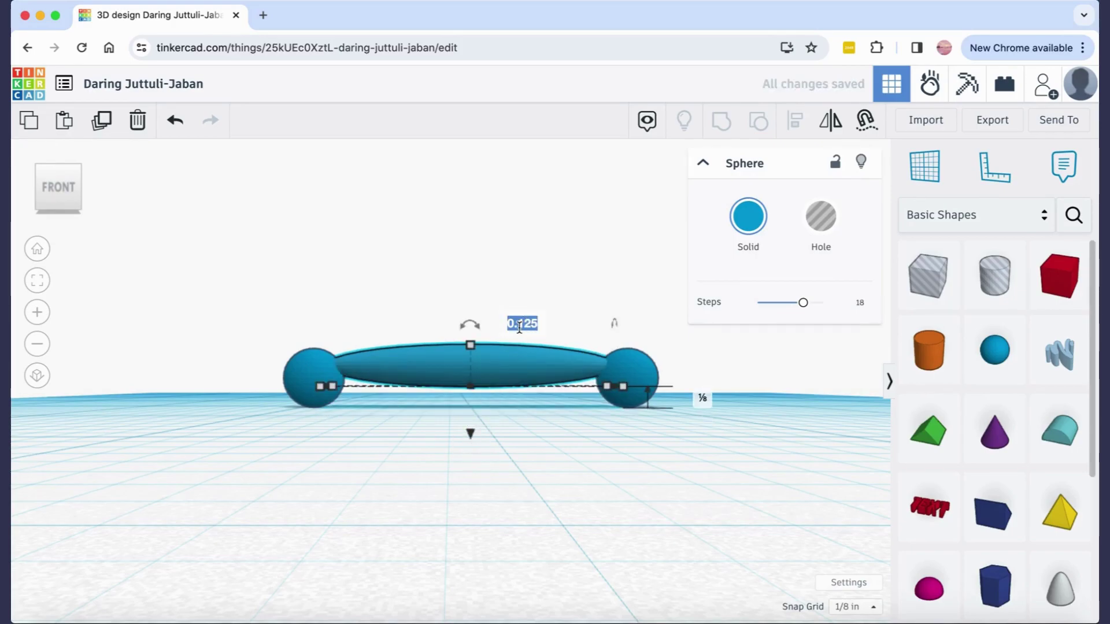
pyautogui.write('0.05')
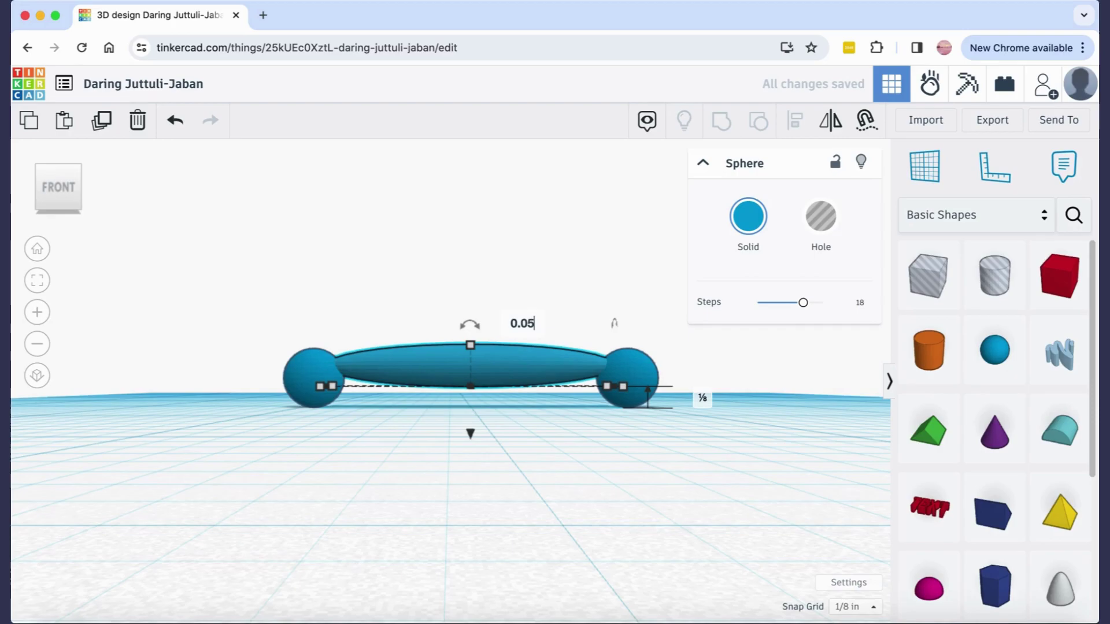
pyautogui.press('Return')
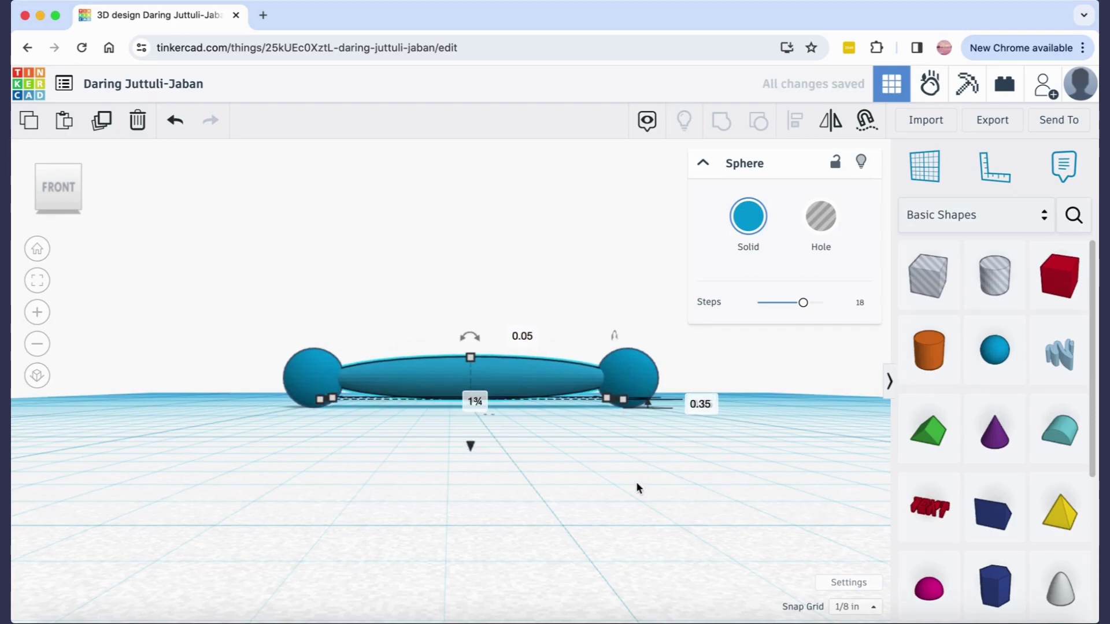
pyautogui.click(636, 485)
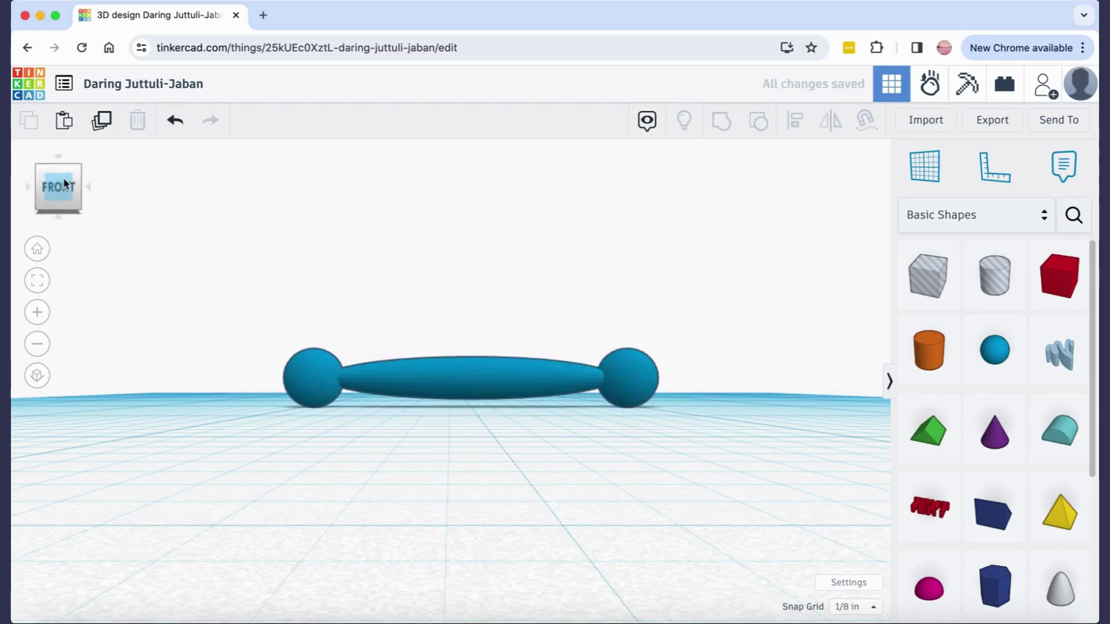
# Step: From the home view, box-select the ellipsoid and both end spheres and group them
pyautogui.click(77, 169)
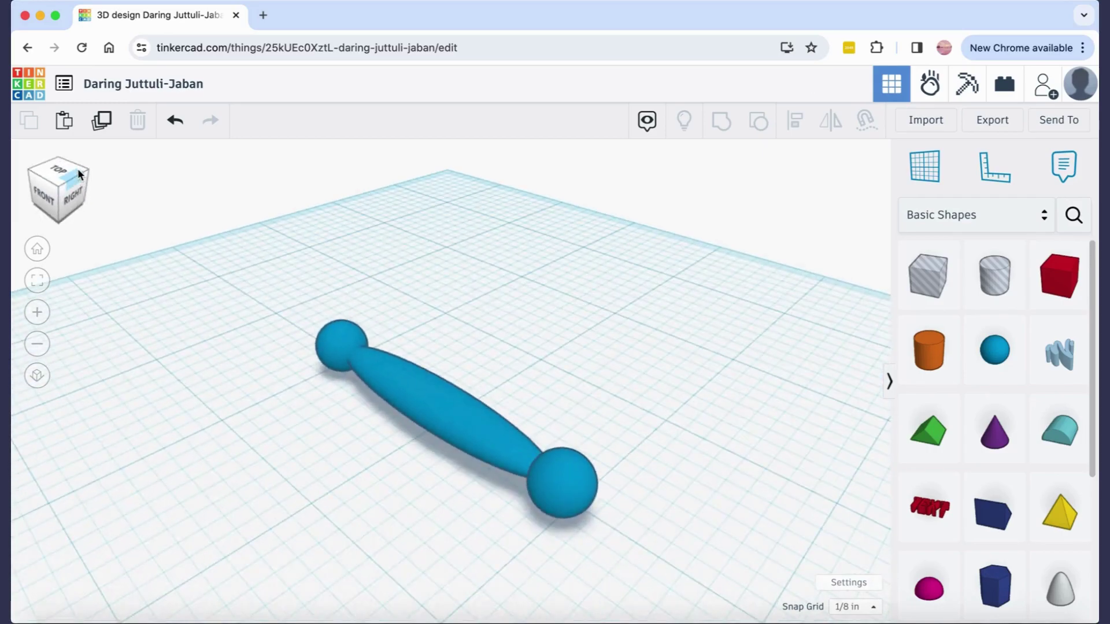
pyautogui.click(40, 185)
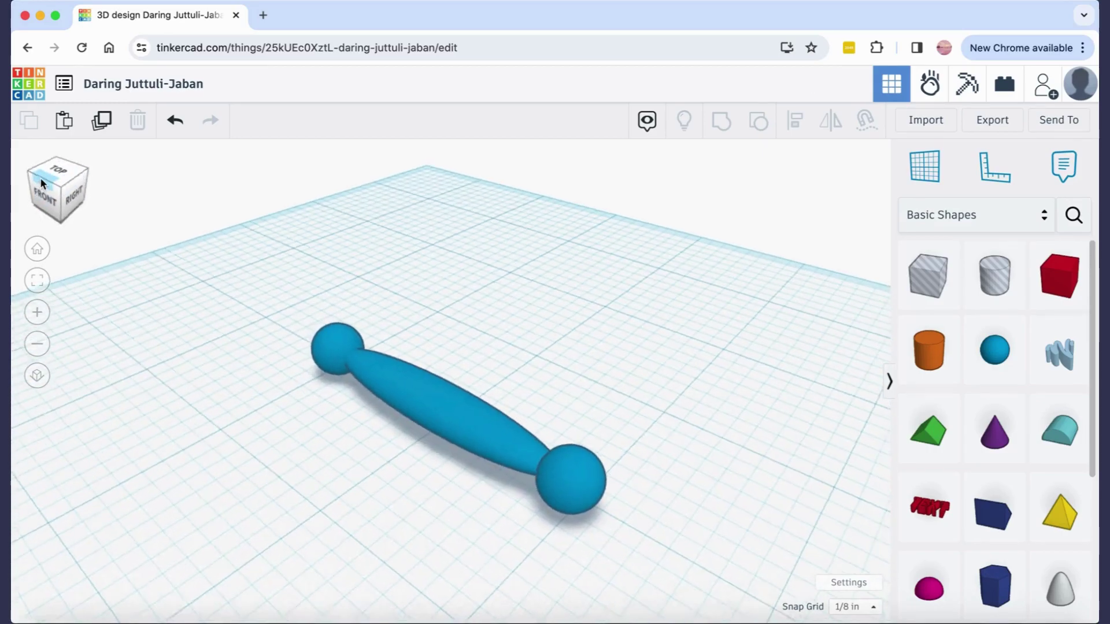
pyautogui.click(37, 248)
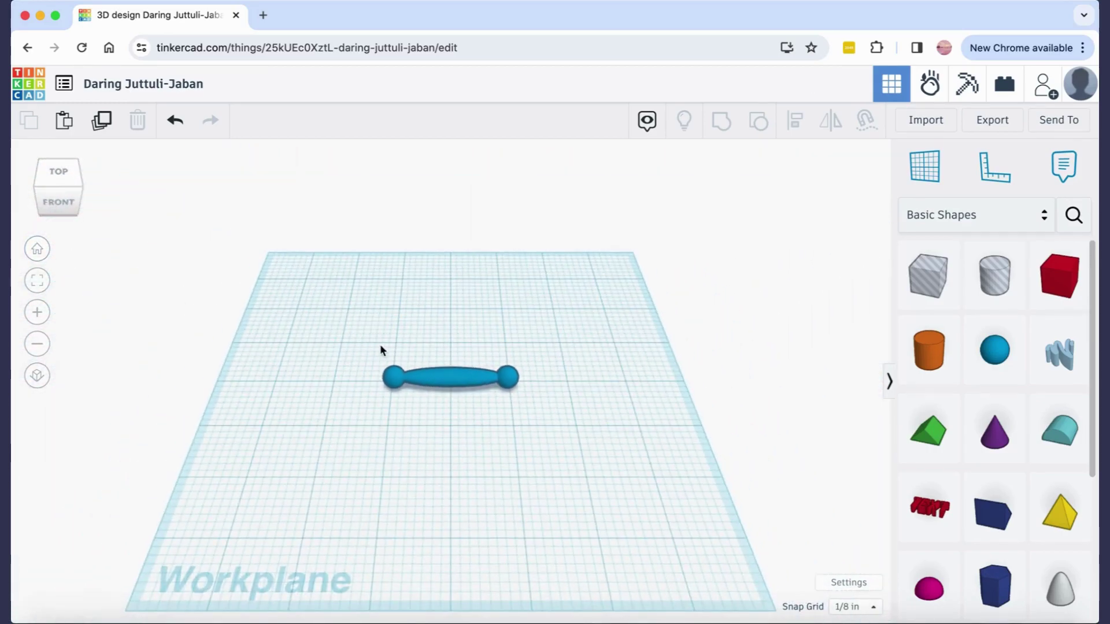
pyautogui.click(355, 346)
pyautogui.moveTo(355, 346); pyautogui.dragTo(550, 411)
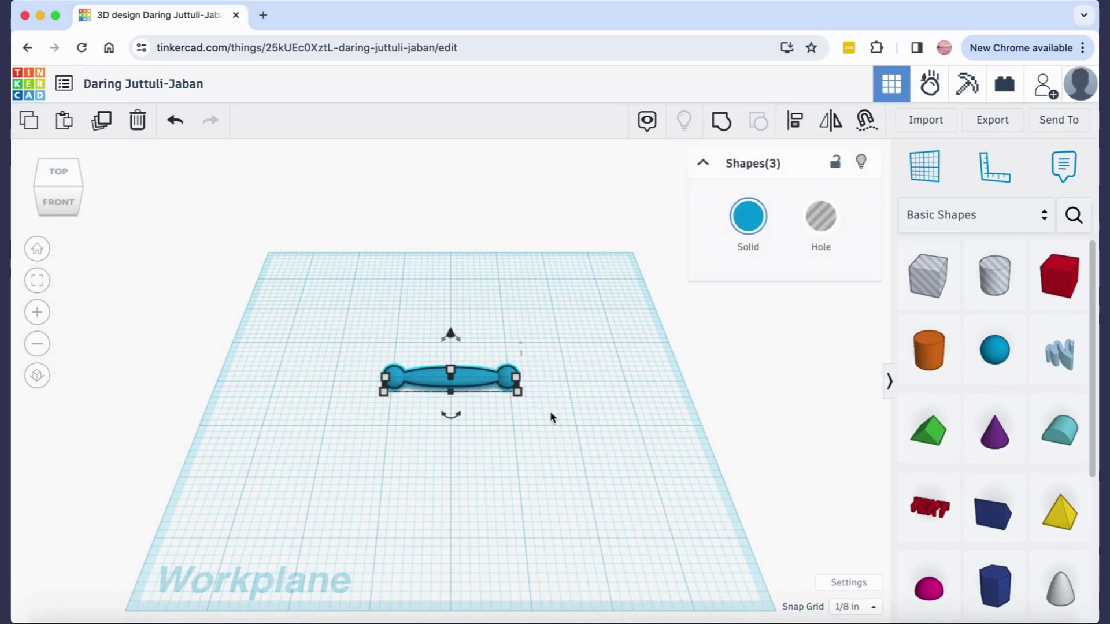
pyautogui.click(720, 123)
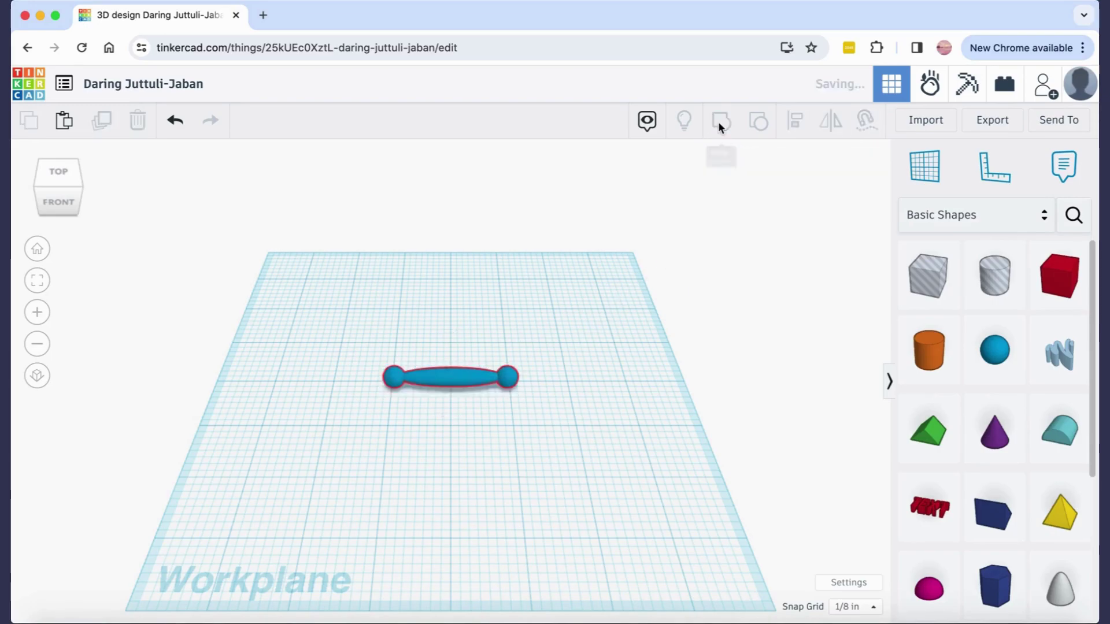
pyautogui.click(575, 404)
pyautogui.scroll(1, 442, 386)
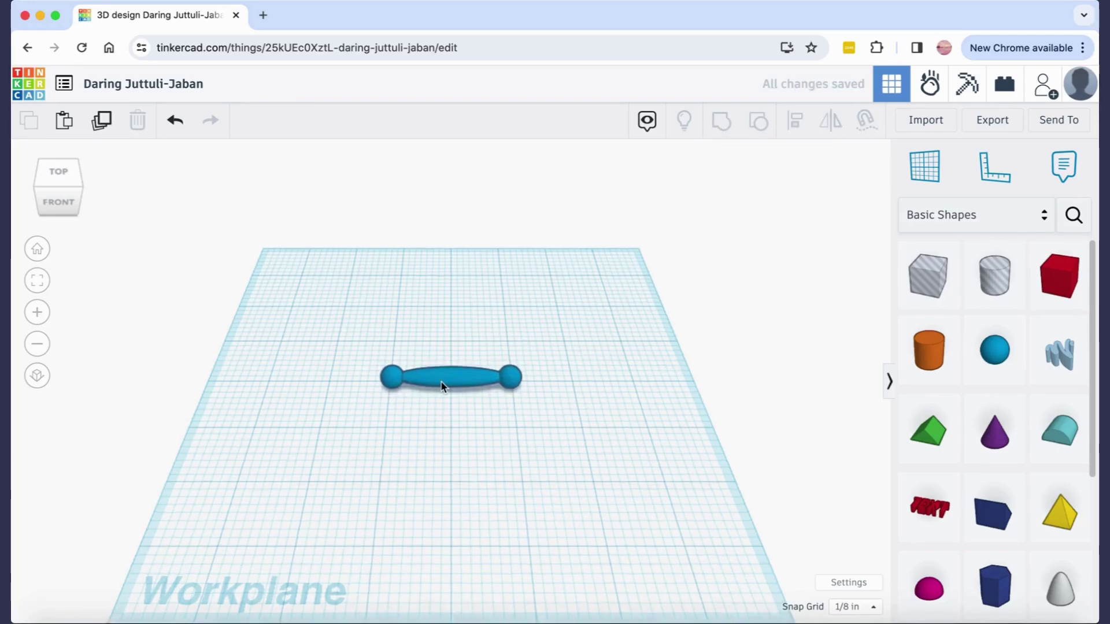
pyautogui.scroll(3, 443, 385)
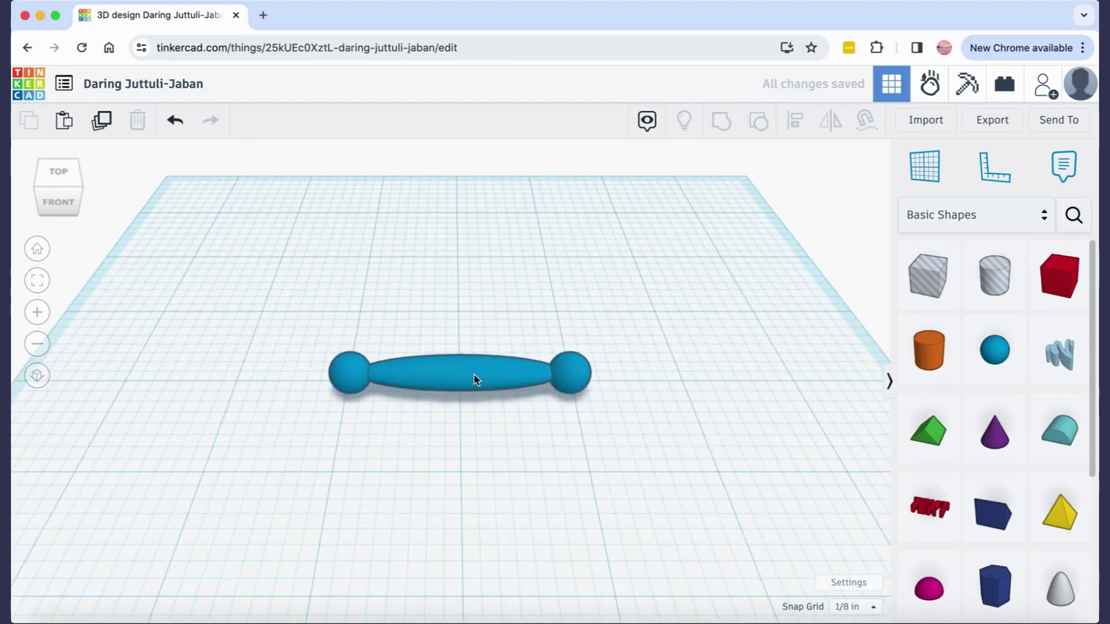
# Step: Duplicate the dumbbell and raise the copy to a 0.3 in elevation
pyautogui.scroll(-5, 475, 380)
pyautogui.hotkey('ctrl', 'z')
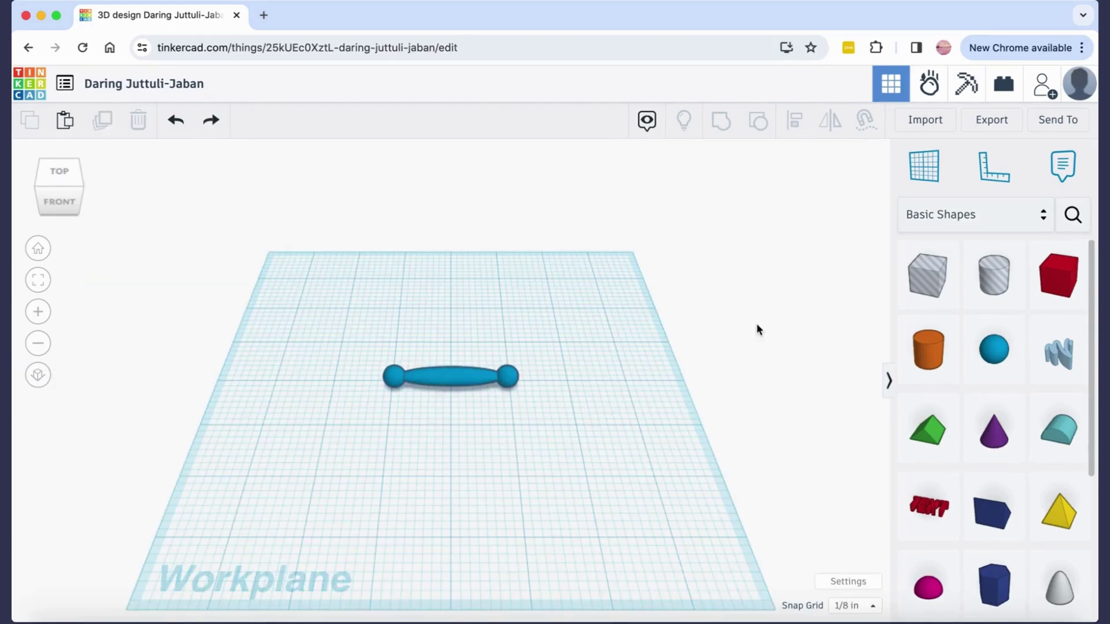
pyautogui.click(451, 379)
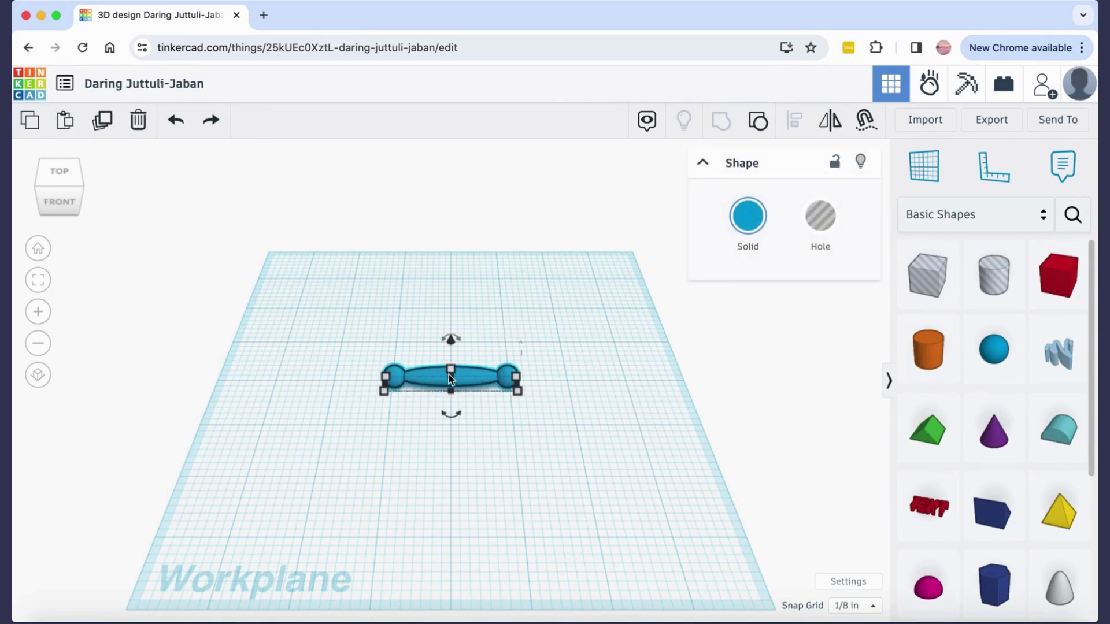
pyautogui.hotkey('ctrl', 'y')
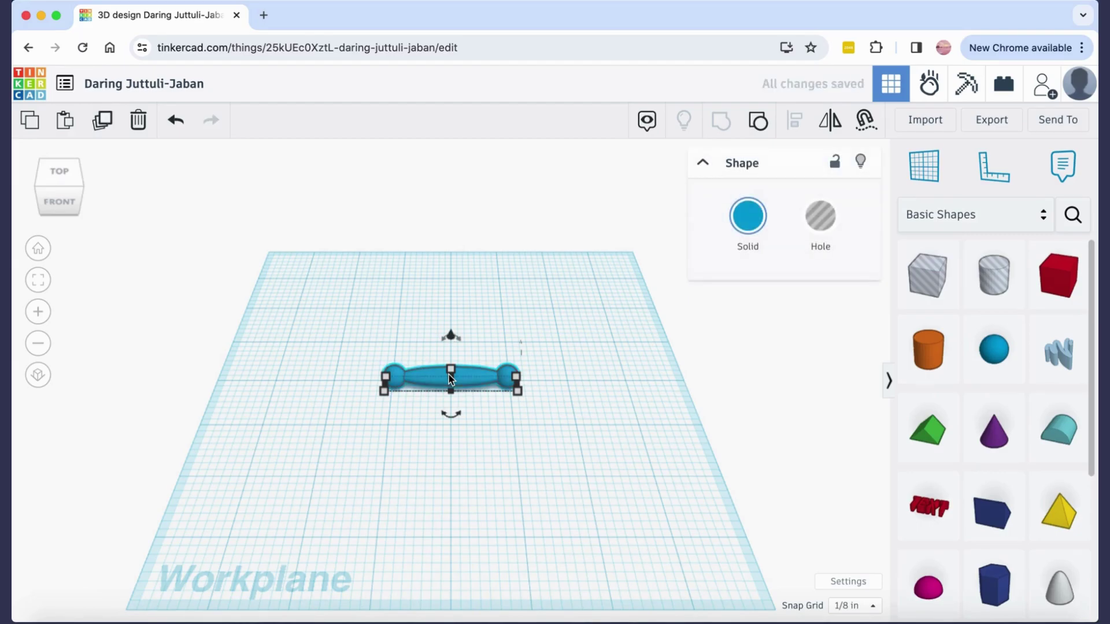
pyautogui.moveTo(451, 335); pyautogui.dragTo(459, 324)
pyautogui.click(504, 336)
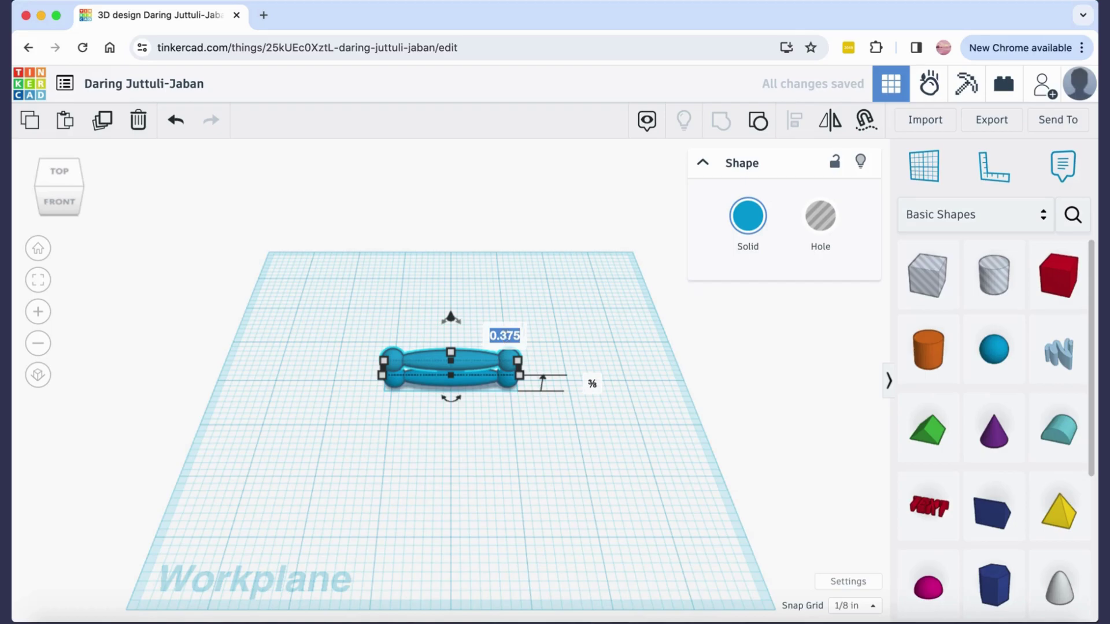
pyautogui.write('0.3')
pyautogui.press('Return')
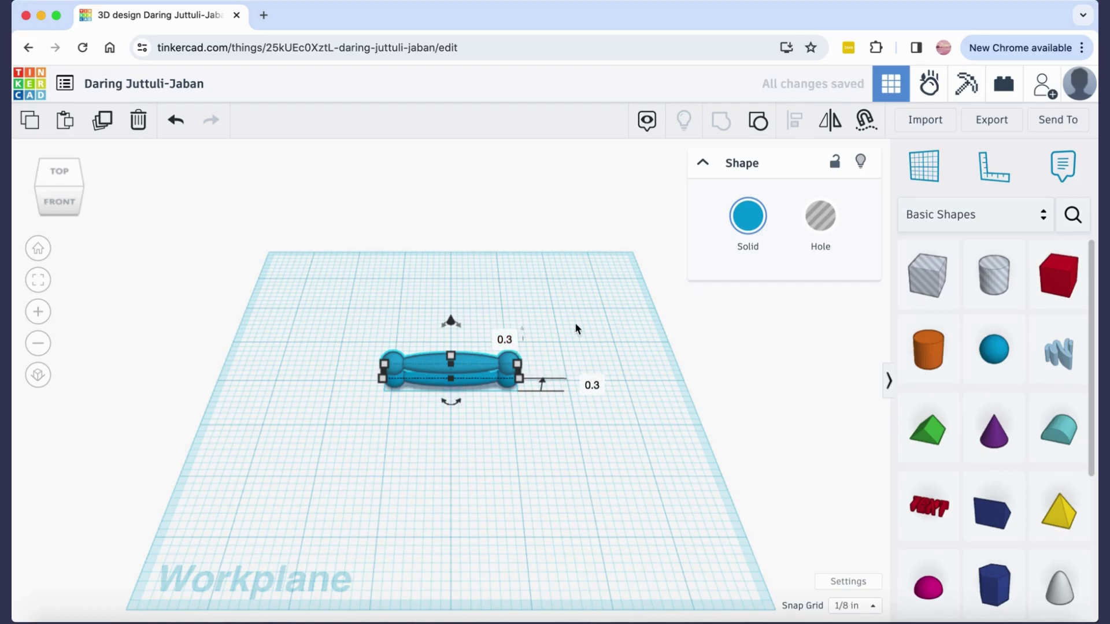
pyautogui.click(575, 328)
# Step: Turn the raised copy 10° around its vertical axis
pyautogui.click(80, 188)
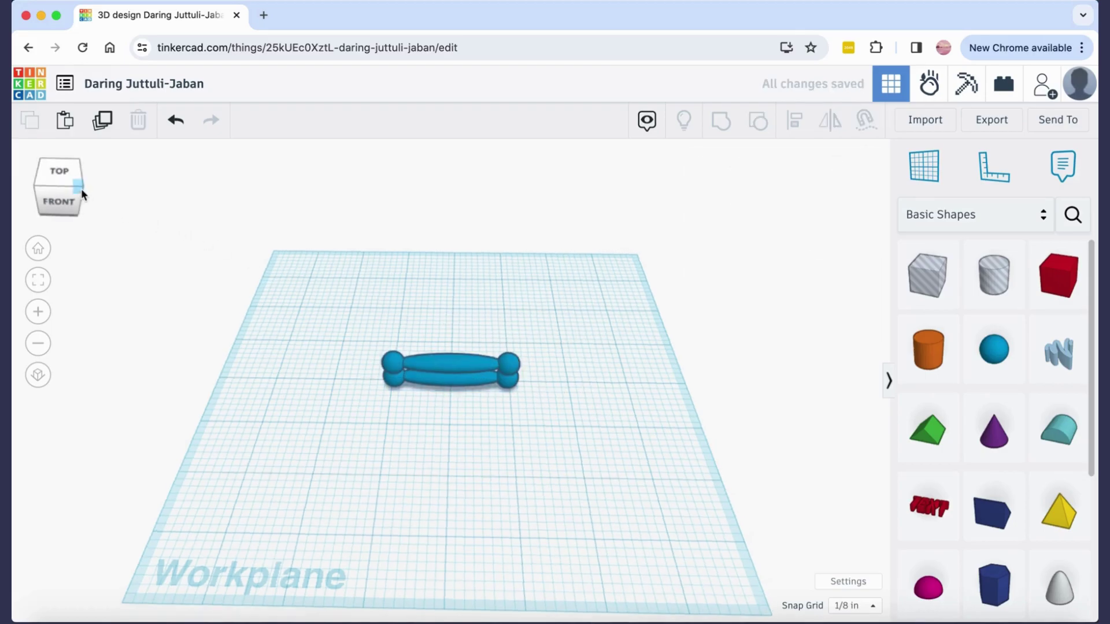
pyautogui.click(482, 376)
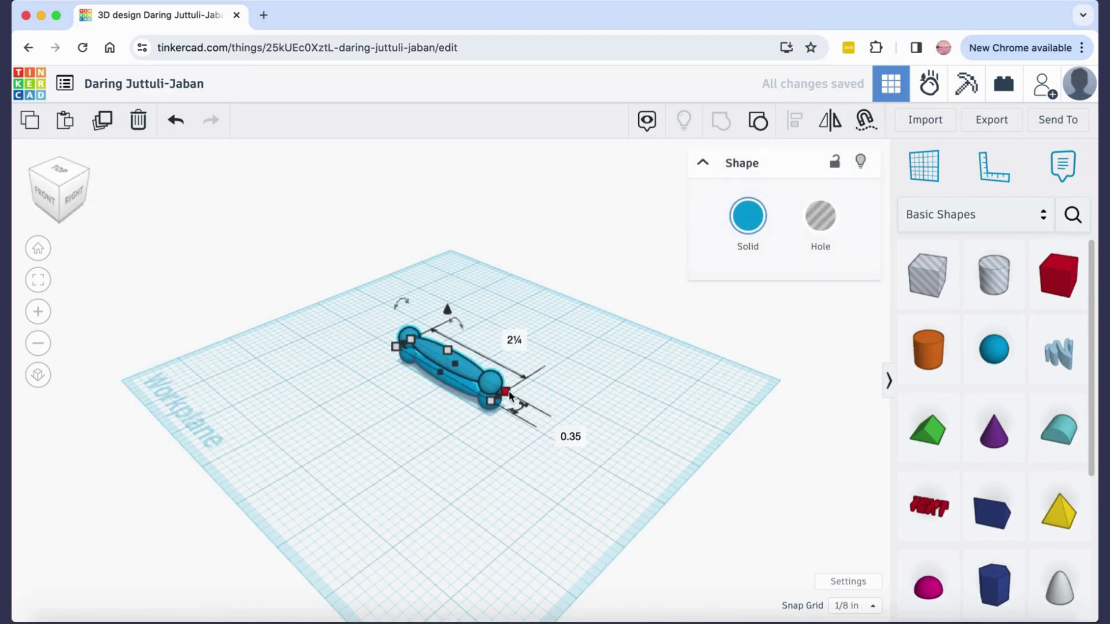
pyautogui.moveTo(517, 407); pyautogui.dragTo(584, 445)
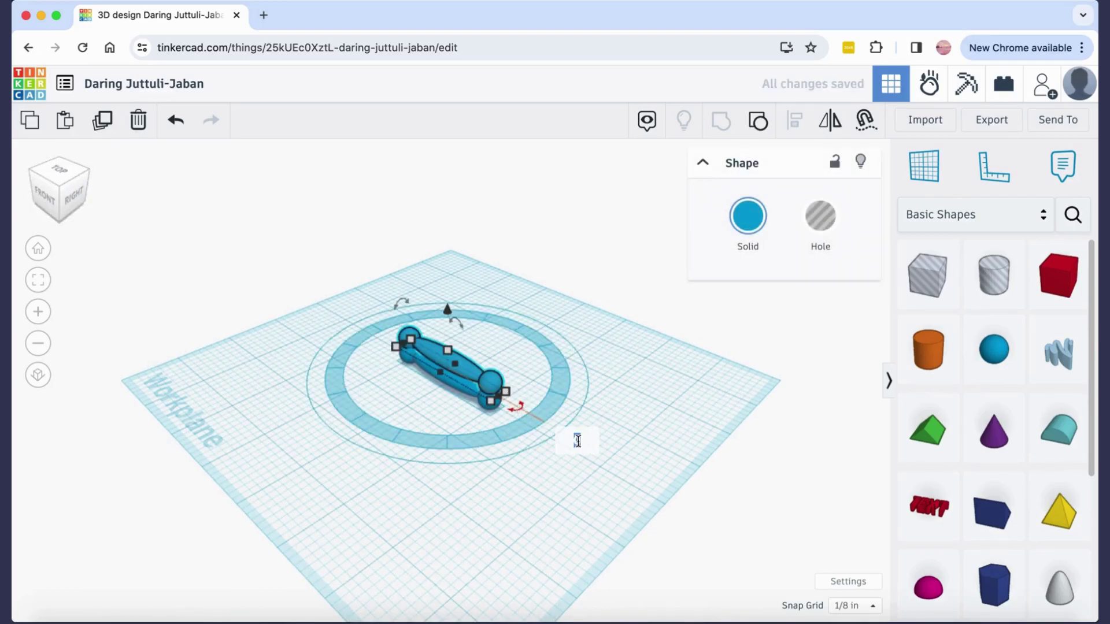
pyautogui.write('0')
pyautogui.press('Return')
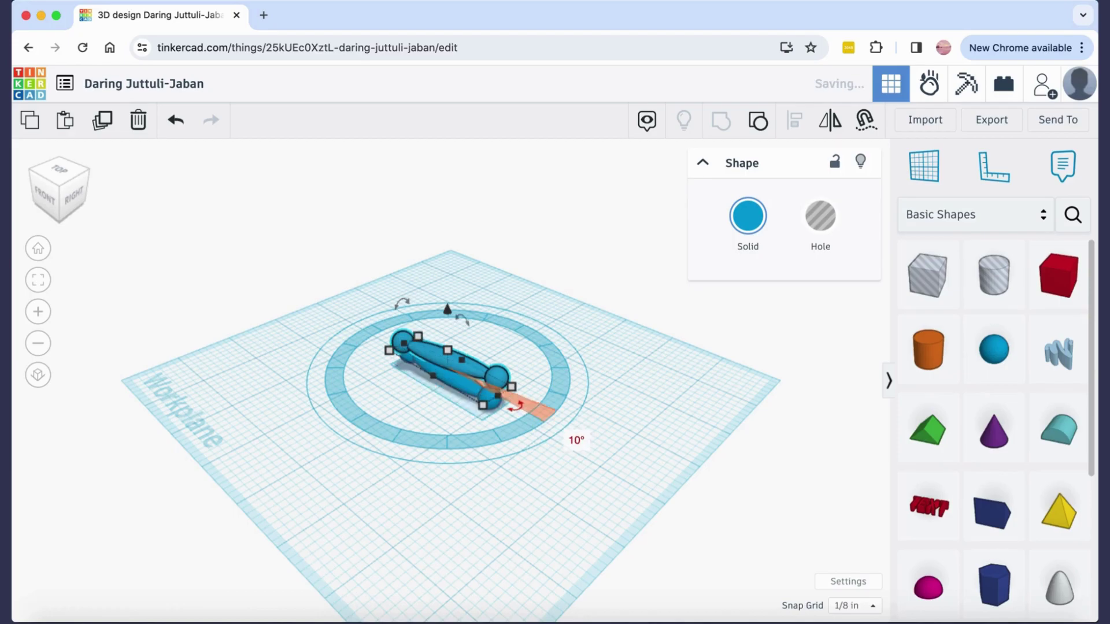
# Step: Select the upper dumbbell piece and lift it to 0.3 in above the workplane
pyautogui.click(528, 491)
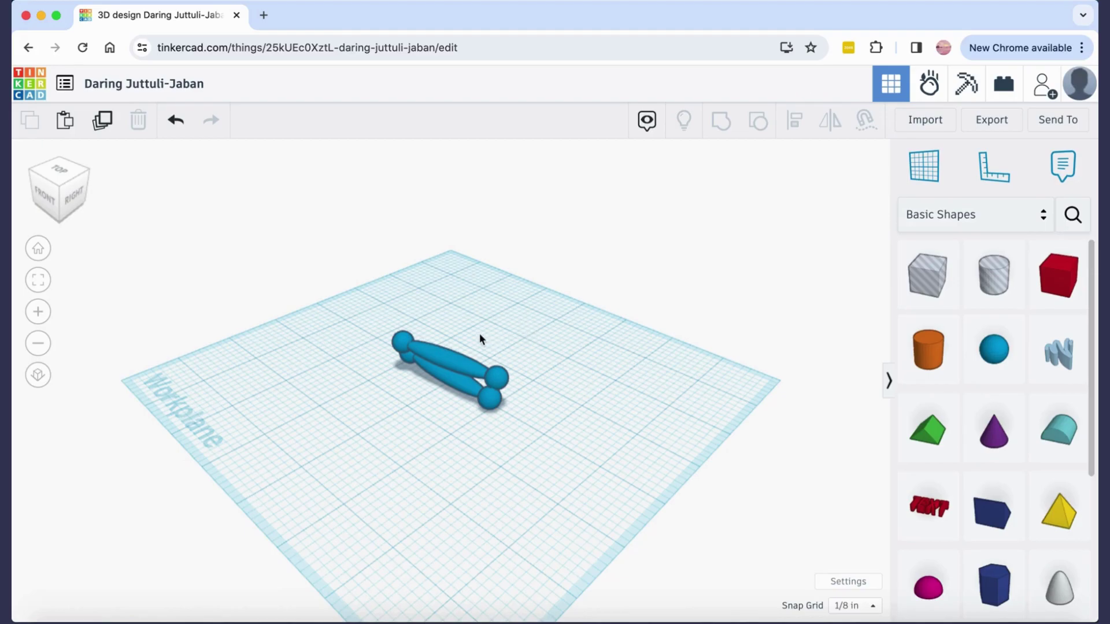
pyautogui.click(458, 358)
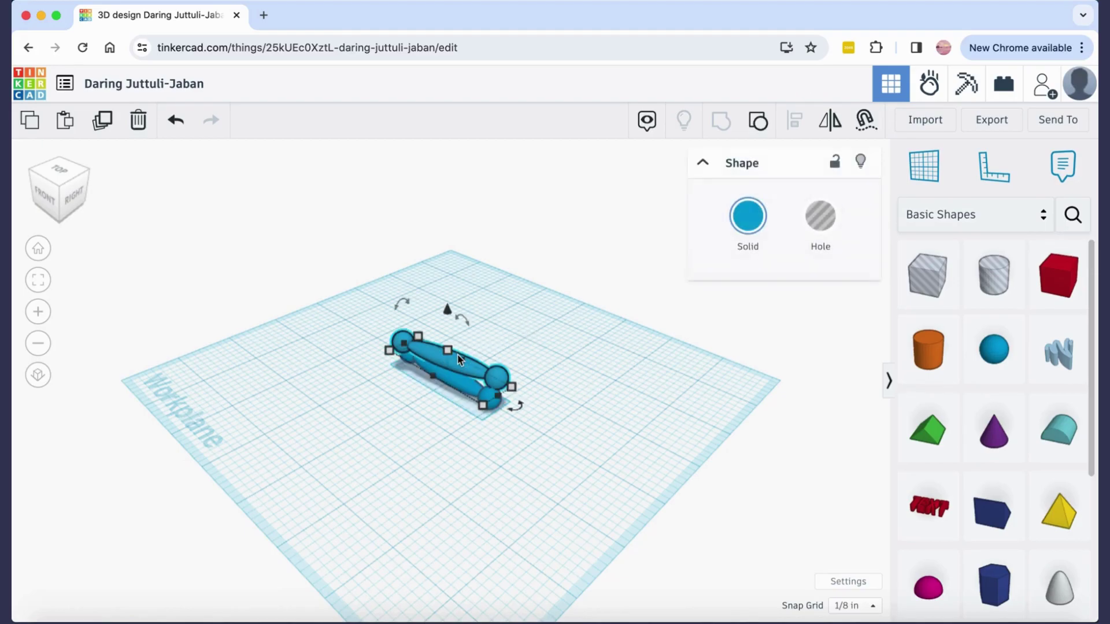
pyautogui.click(458, 358)
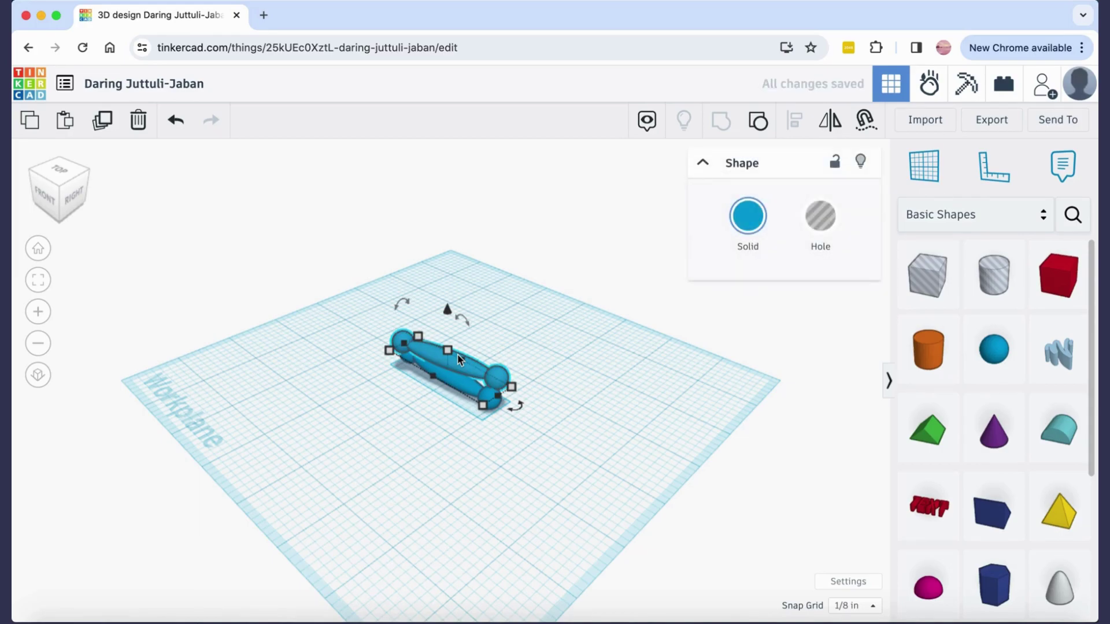
pyautogui.moveTo(449, 316); pyautogui.dragTo(449, 297)
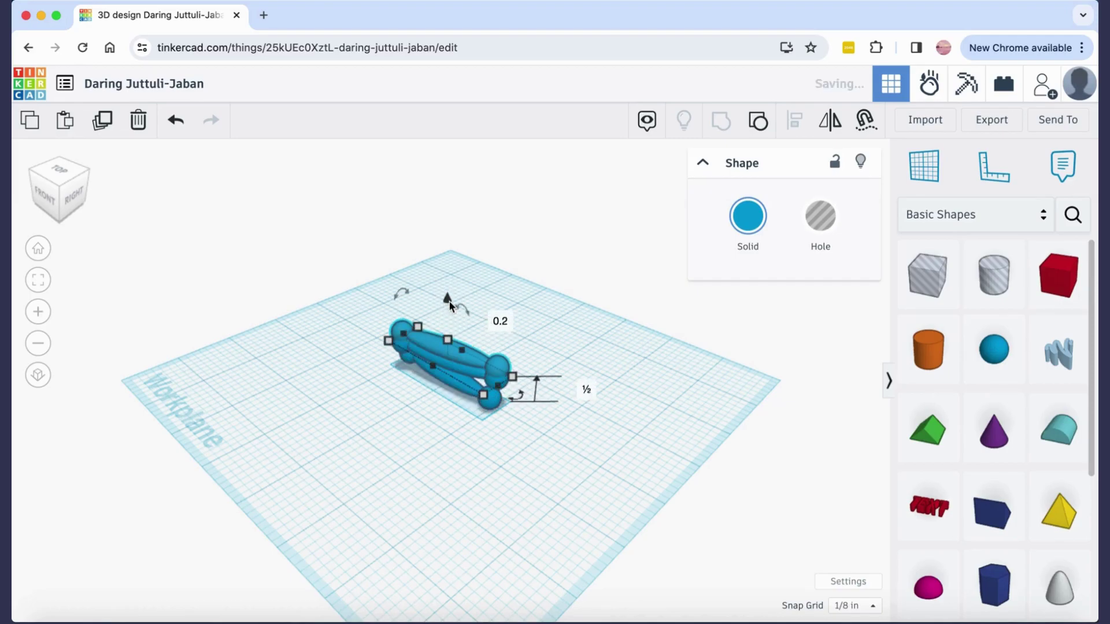
pyautogui.click(493, 319)
pyautogui.write('0.3')
pyautogui.press('Return')
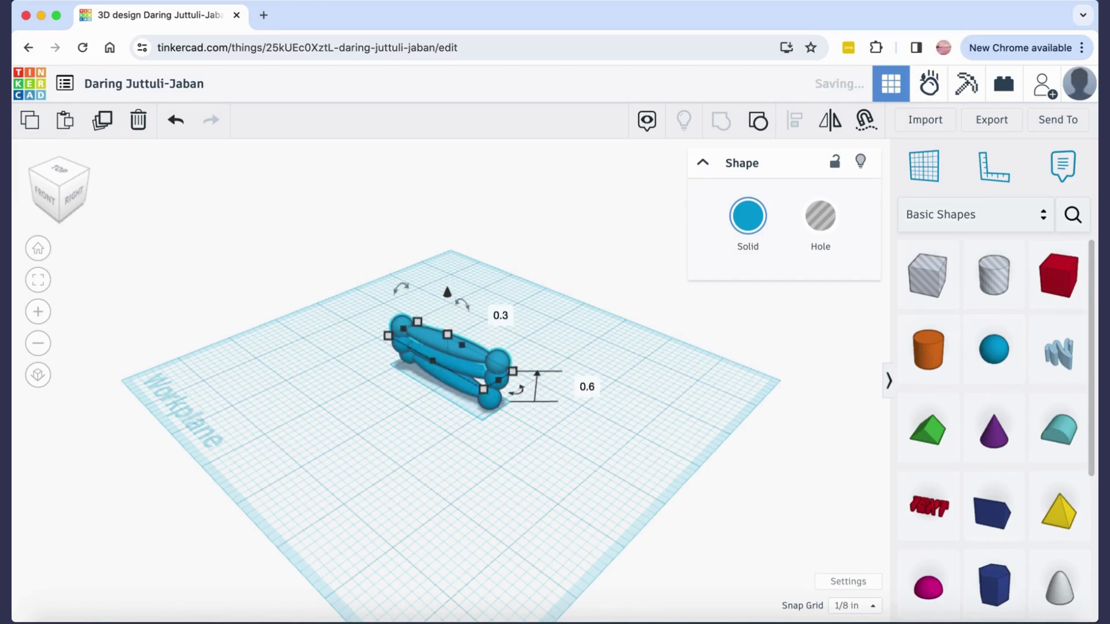
# Step: Rotate the piece 10° around its vertical axis
pyautogui.moveTo(519, 393)
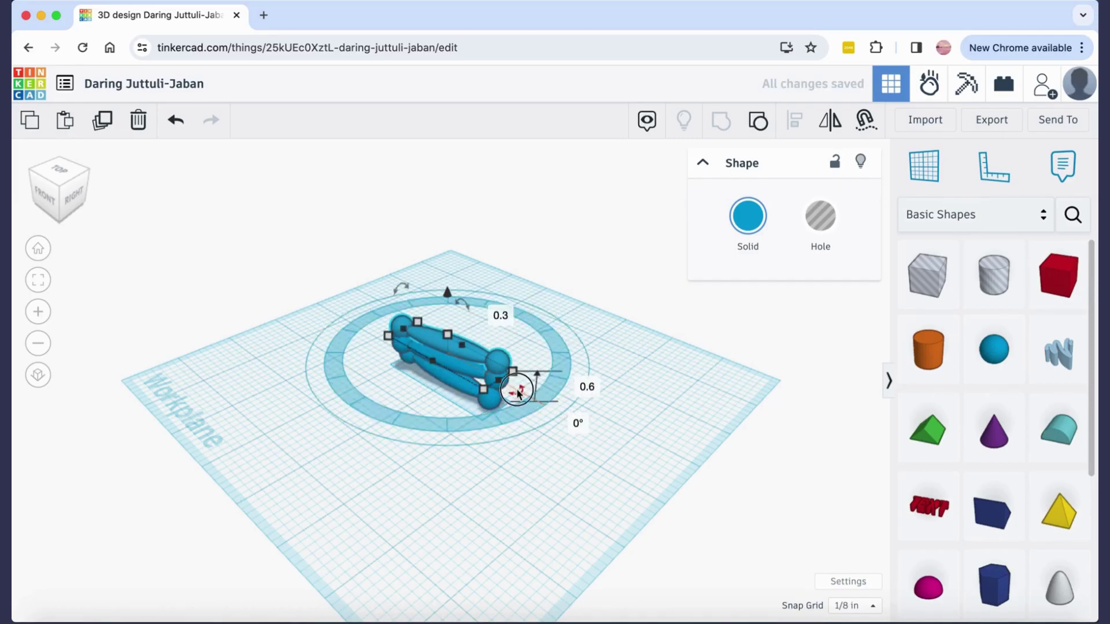
pyautogui.click(578, 424)
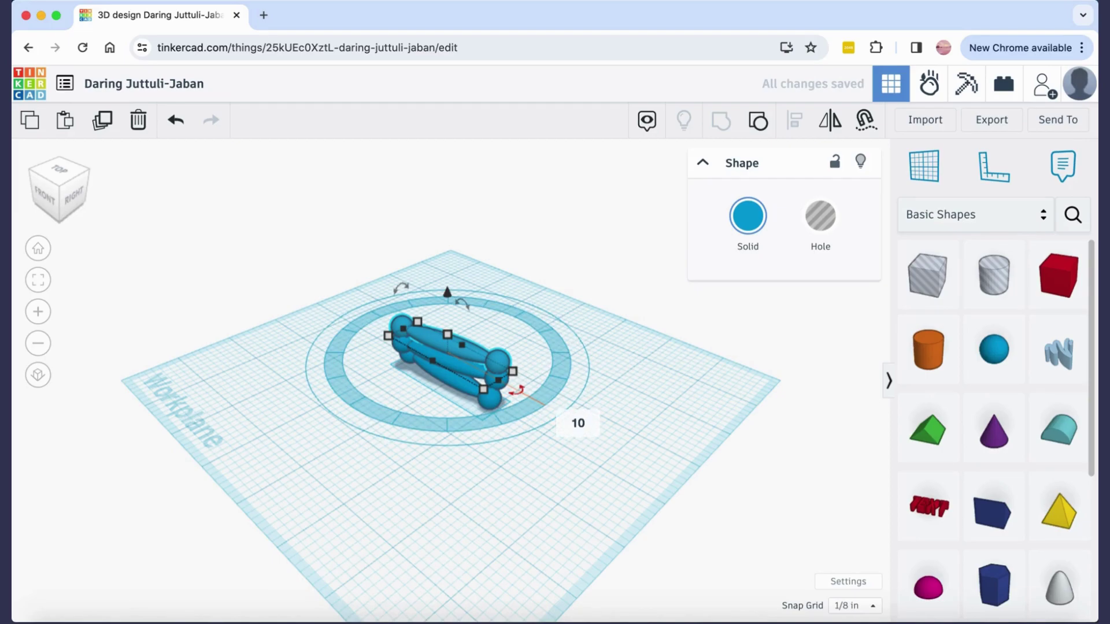
pyautogui.write('10')
pyautogui.press('Return')
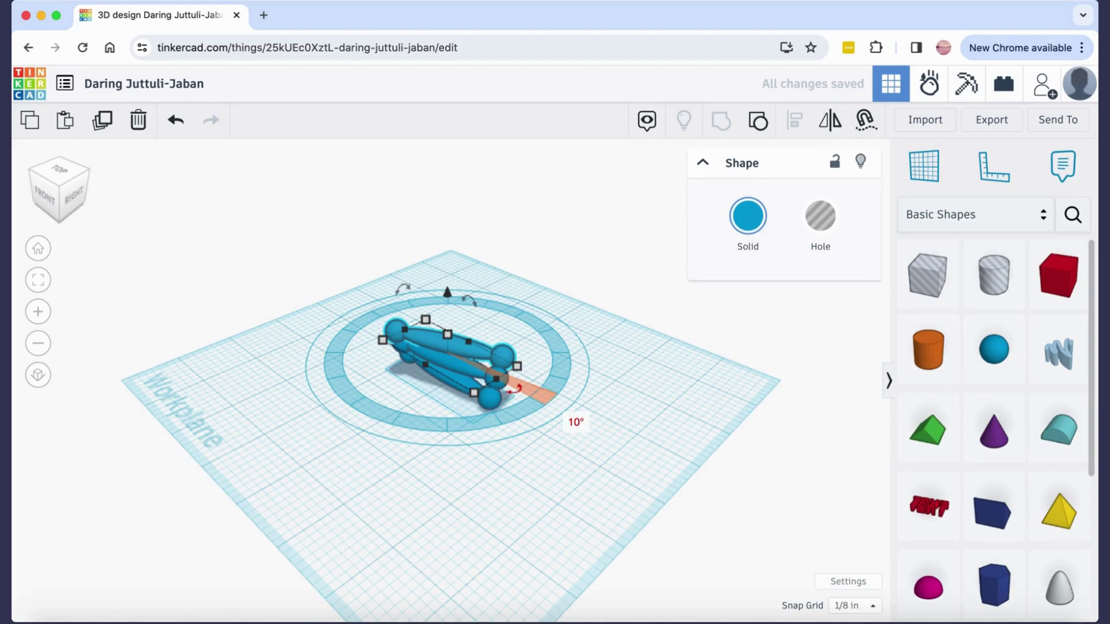
# Step: Repeat the raised, rotated rung copy seven more times with Ctrl+D to stack a tall twisted helix
pyautogui.hotkey('ctrl', 'd')
pyautogui.hotkey('ctrl', 'd')
pyautogui.hotkey('ctrl', 'd')
pyautogui.hotkey('ctrl', 'd')
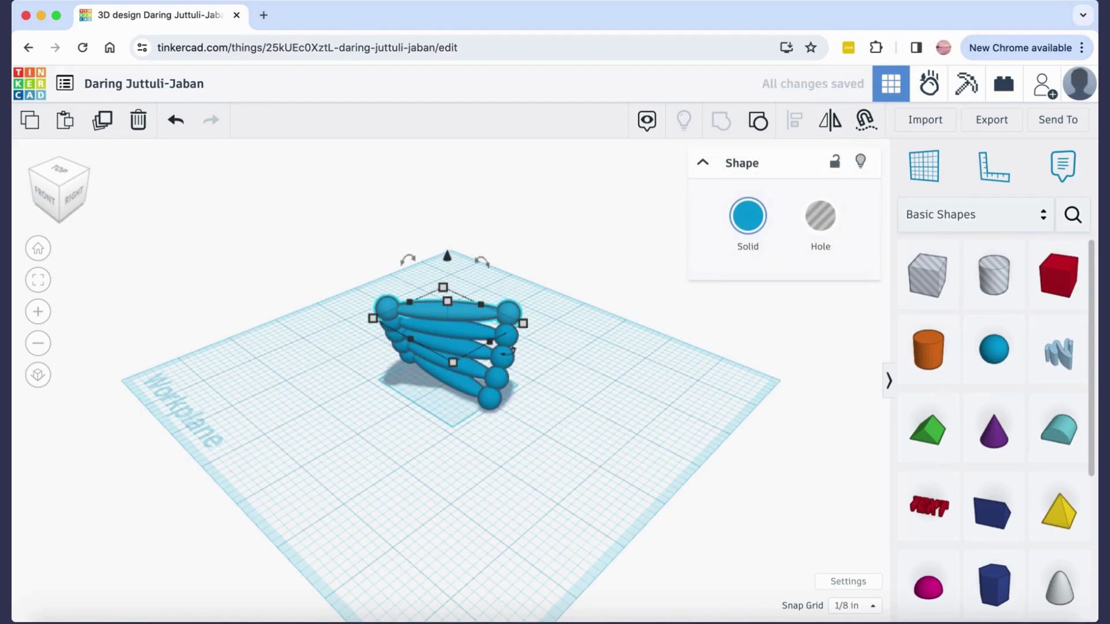
pyautogui.hotkey('ctrl', 'd')
pyautogui.hotkey('ctrl', 'd')
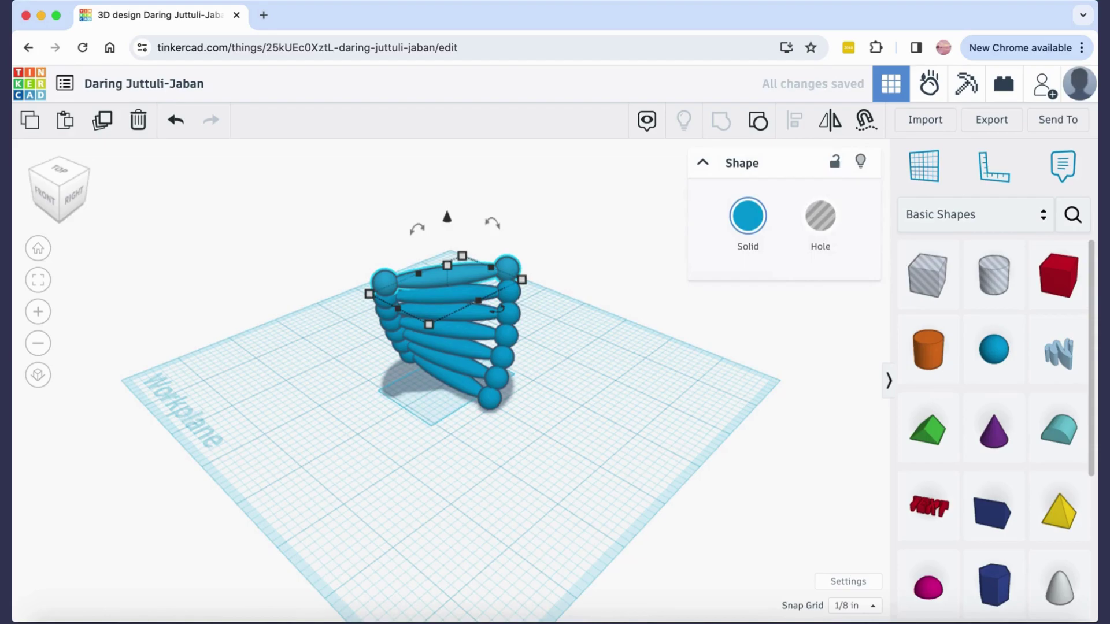
pyautogui.hotkey('ctrl', 'd')
pyautogui.hotkey('ctrl', 'd')
pyautogui.hotkey('ctrl', 'd')
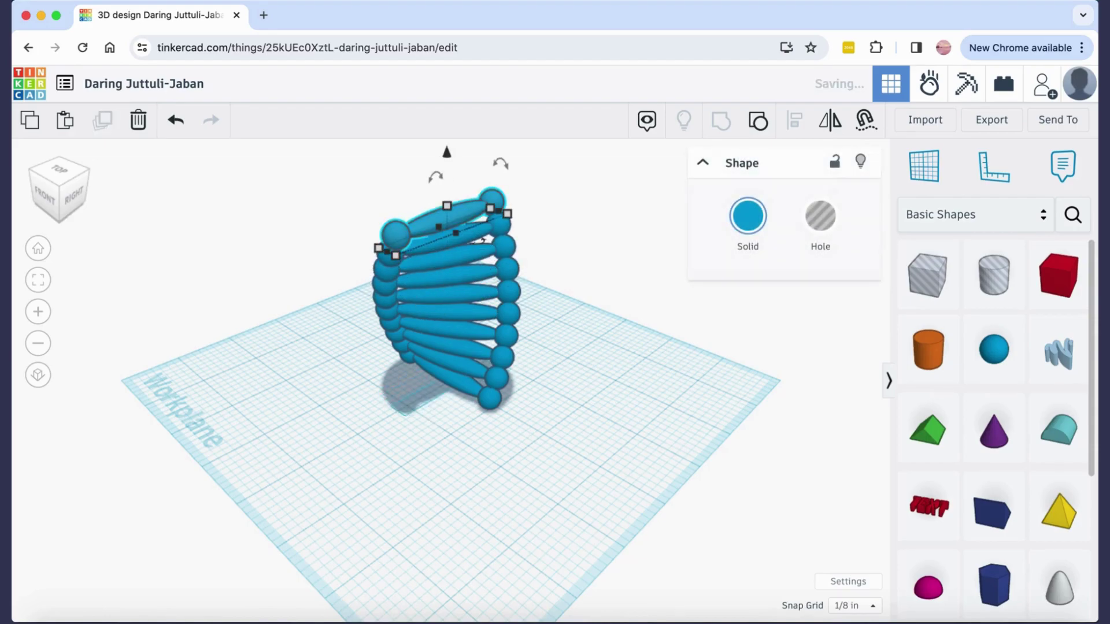
pyautogui.hotkey('ctrl', 'd')
pyautogui.scroll(-2, 498, 272)
pyautogui.scroll(-2, 498, 273)
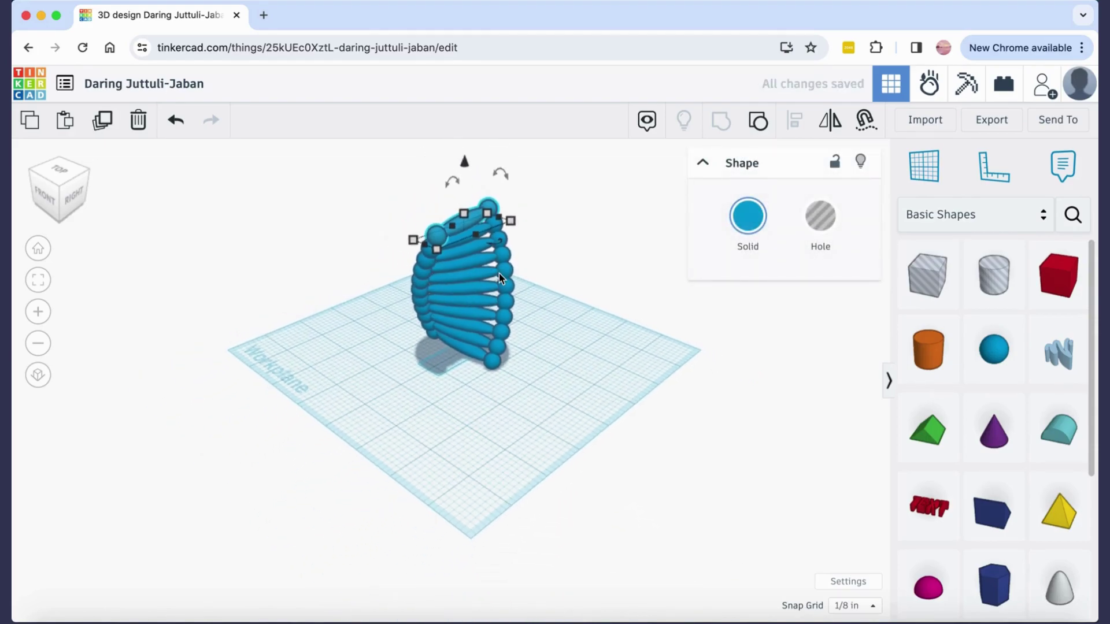
pyautogui.hotkey('ctrl', 'd')
pyautogui.hotkey('ctrl', 'd')
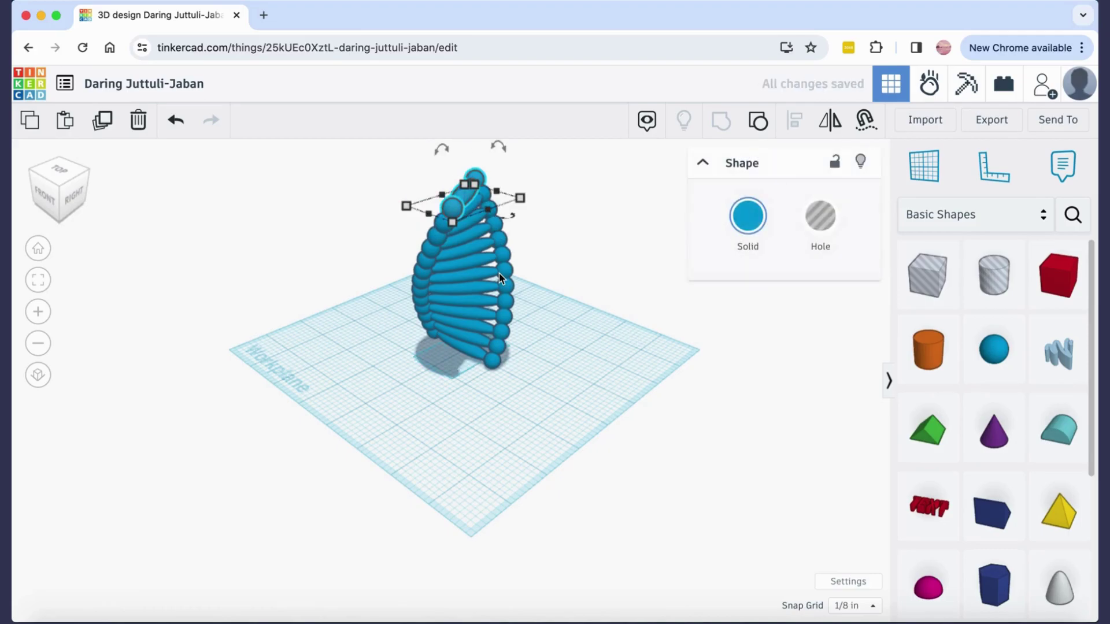
pyautogui.hotkey('ctrl', 'd')
pyautogui.hotkey('ctrl', 'd')
pyautogui.hotkey('ctrl', 'd')
pyautogui.hotkey('ctrl', 'd')
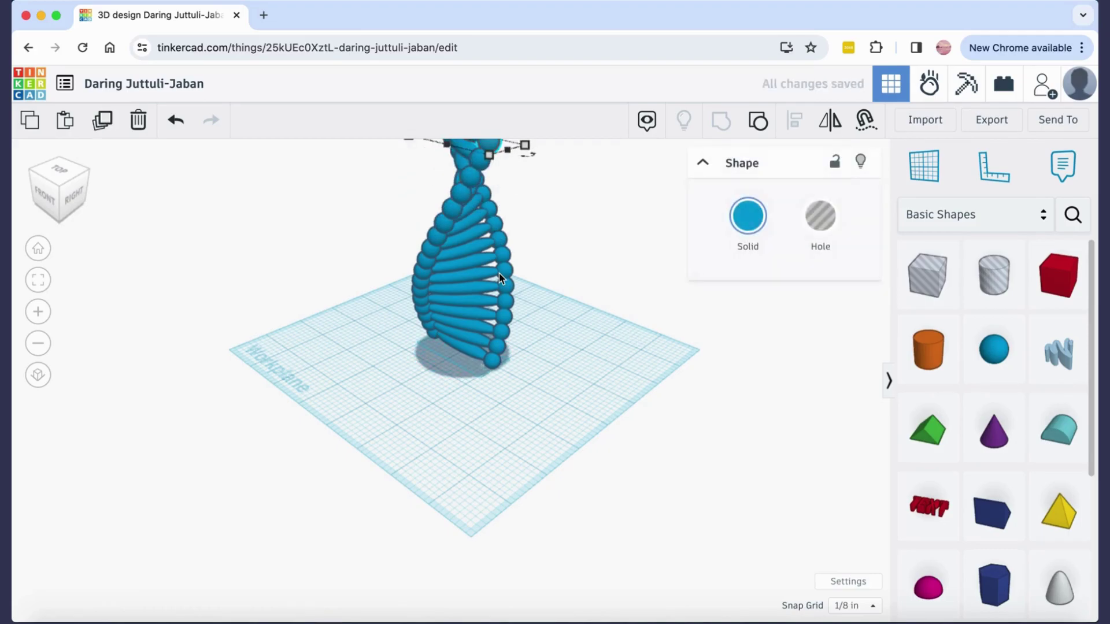
pyautogui.scroll(-3, 498, 272)
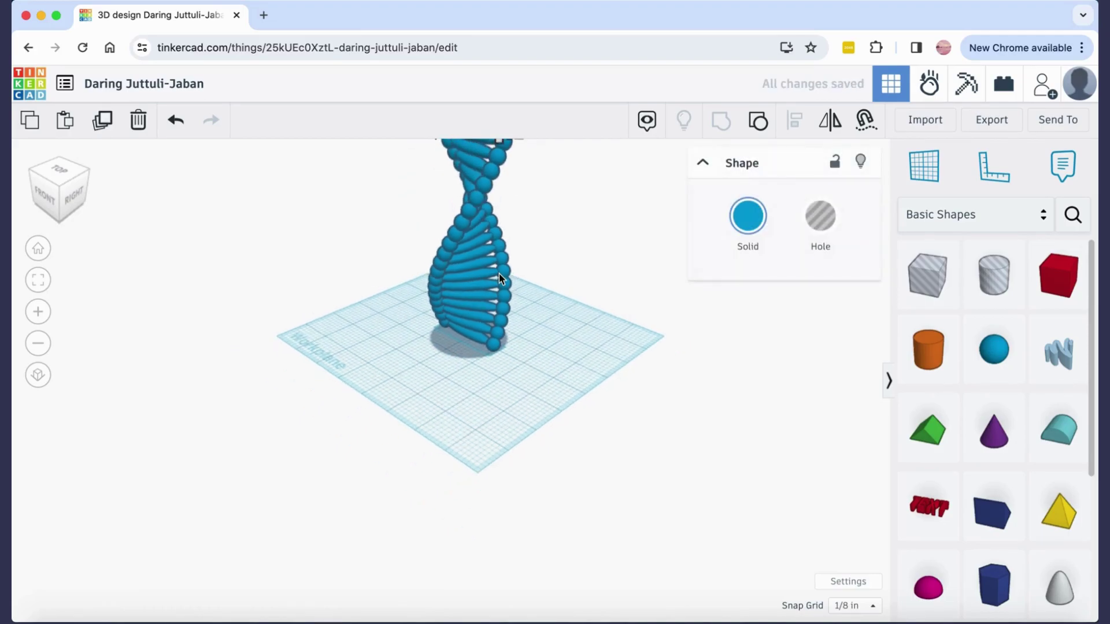
pyautogui.hotkey('ctrl', 'd')
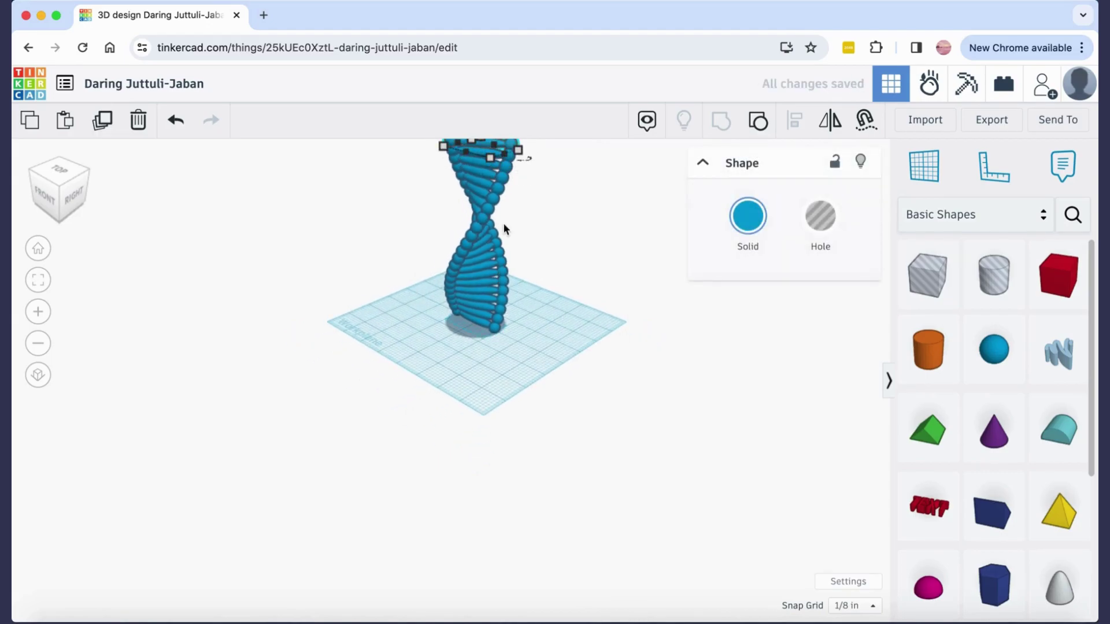
pyautogui.scroll(-3, 504, 224)
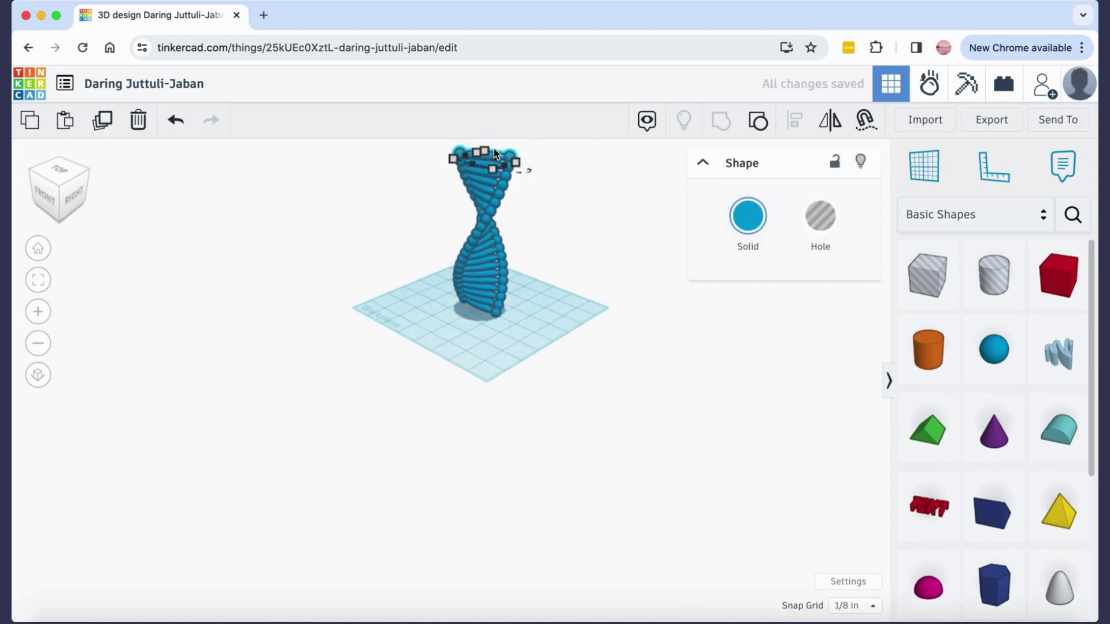
pyautogui.scroll(5, 494, 153)
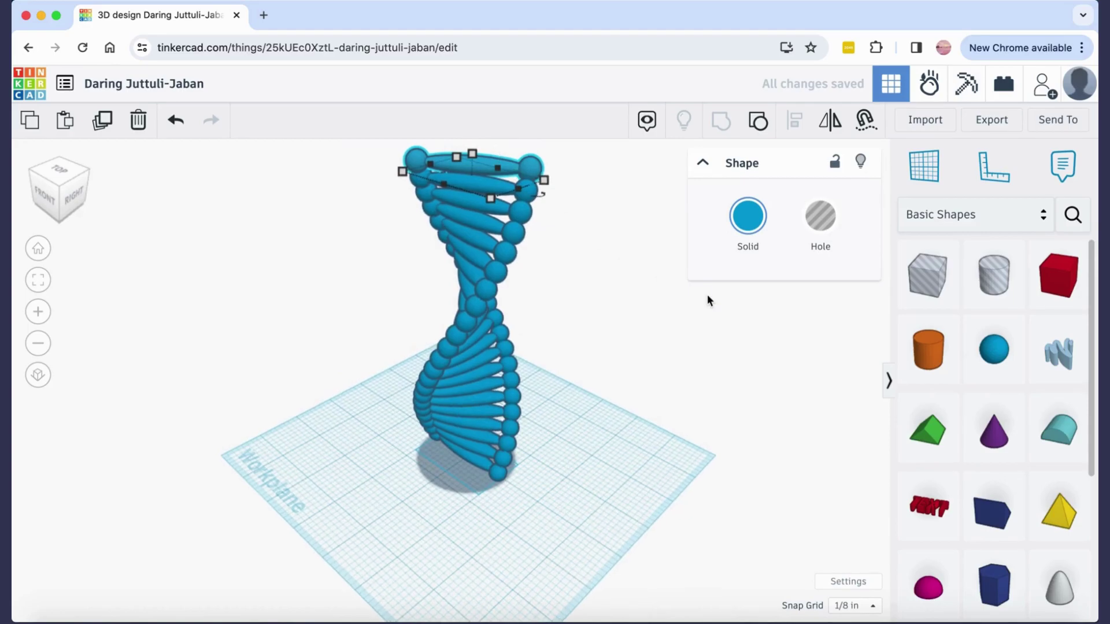
# Step: Place a Ruler on the workplane beside the helix to display its dimensions
pyautogui.click(993, 168)
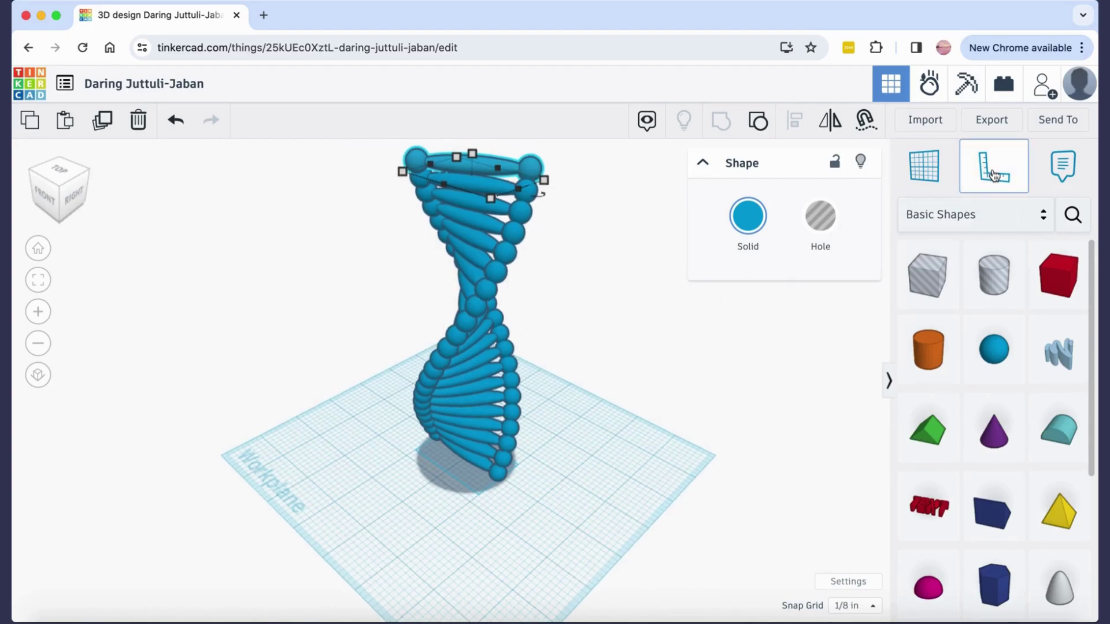
pyautogui.click(532, 164)
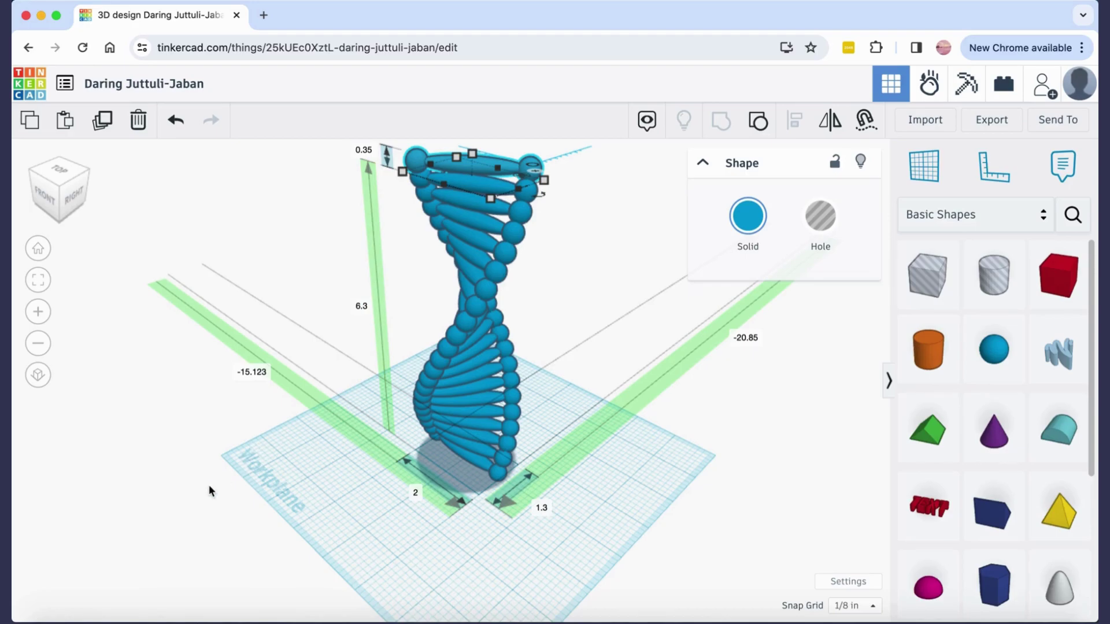
pyautogui.scroll(-2, 210, 491)
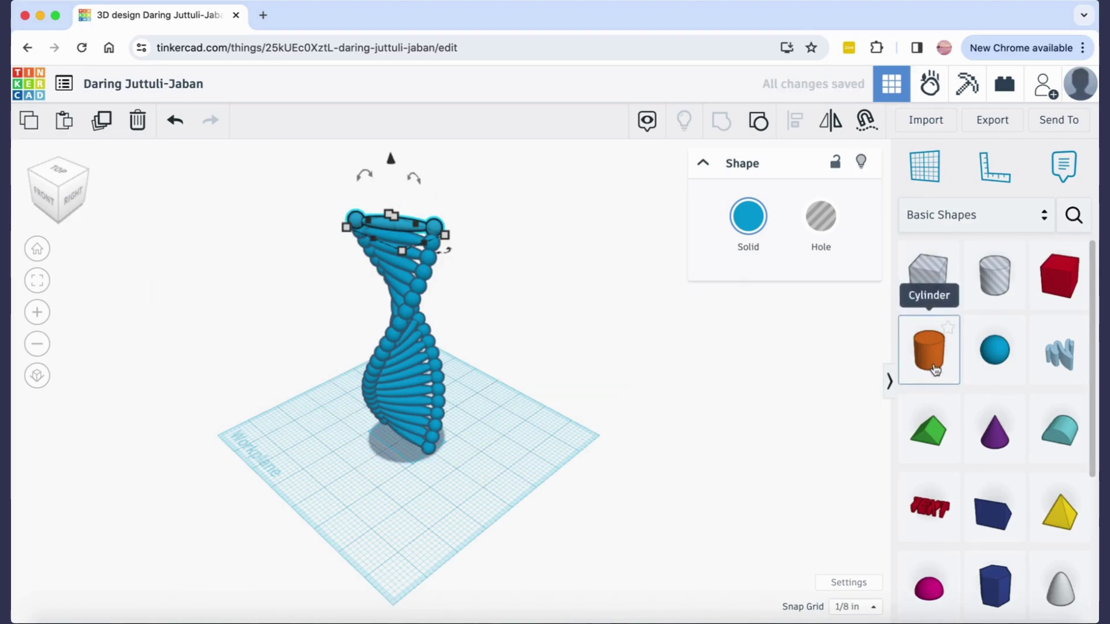
# Step: Add a cylinder beside the helix and resize it to a 3 × 3 disc 0.25 tall
pyautogui.moveTo(935, 370); pyautogui.dragTo(385, 459)
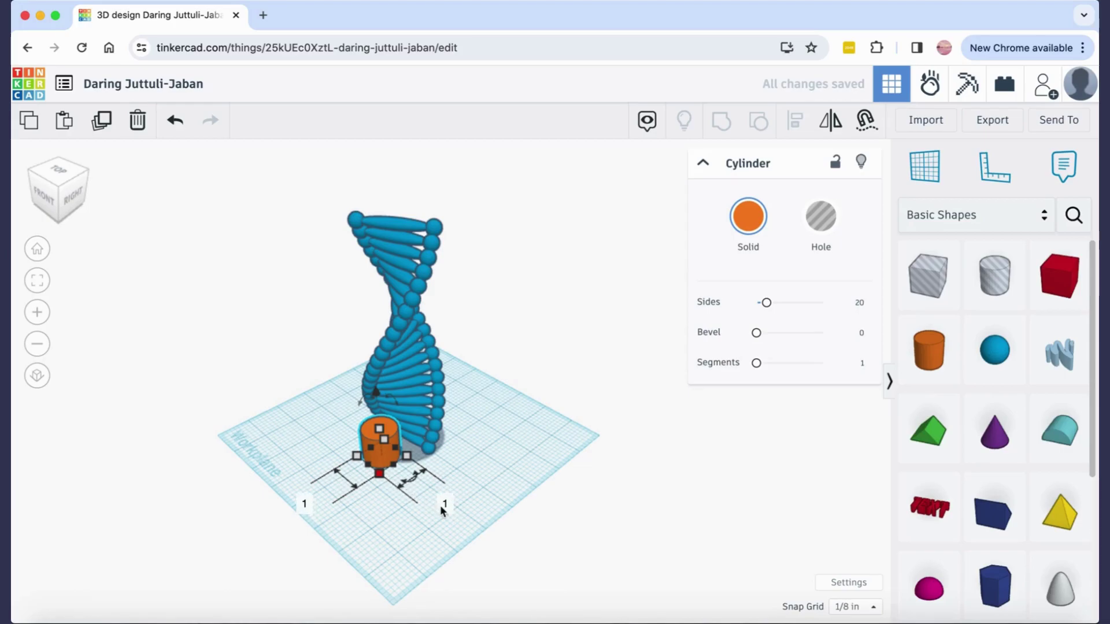
pyautogui.write('3')
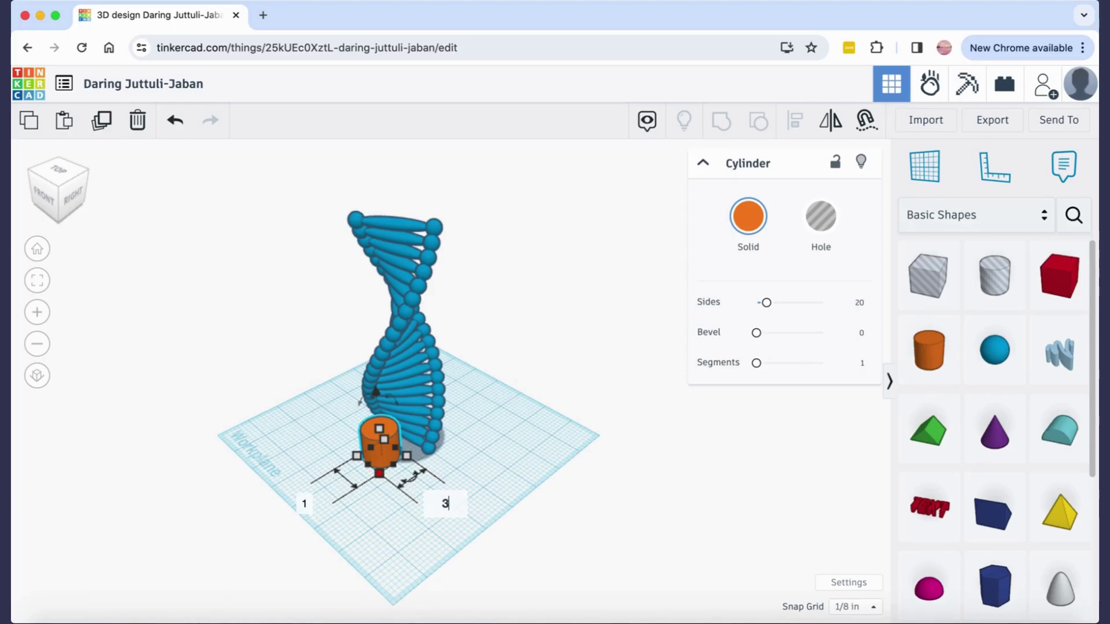
pyautogui.press('Return')
pyautogui.click(240, 544)
pyautogui.write('3')
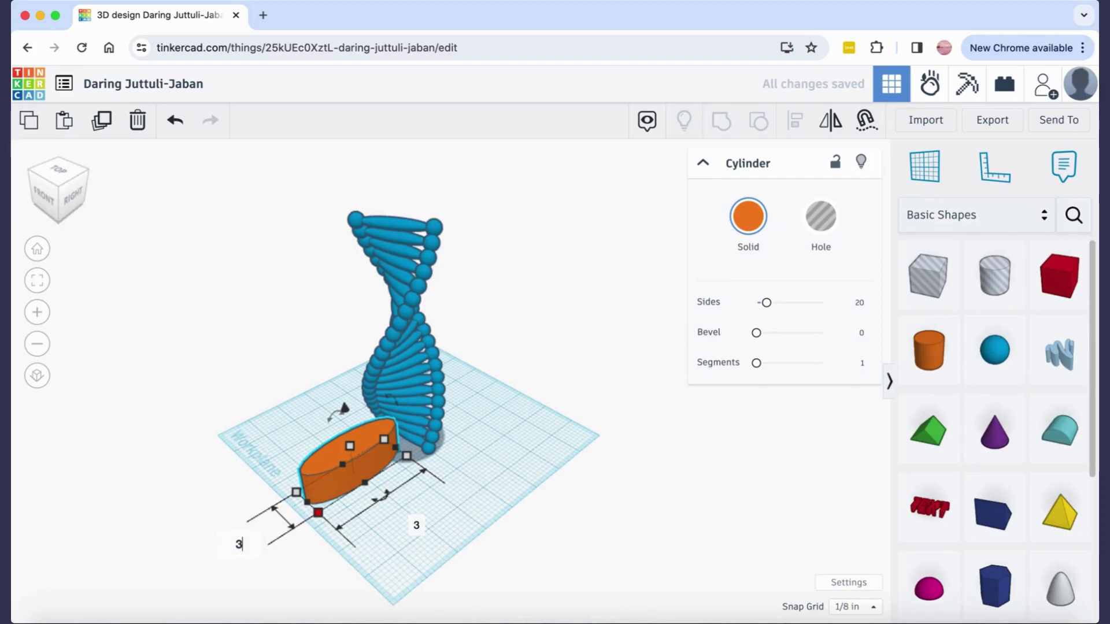
pyautogui.press('Return')
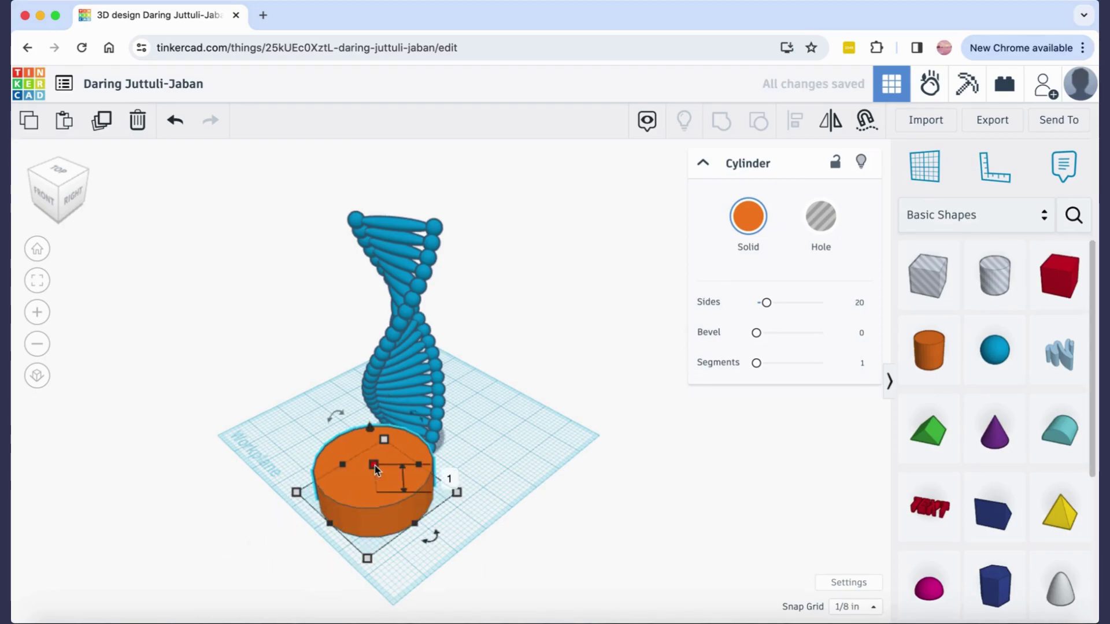
pyautogui.click(450, 479)
pyautogui.write('0.25')
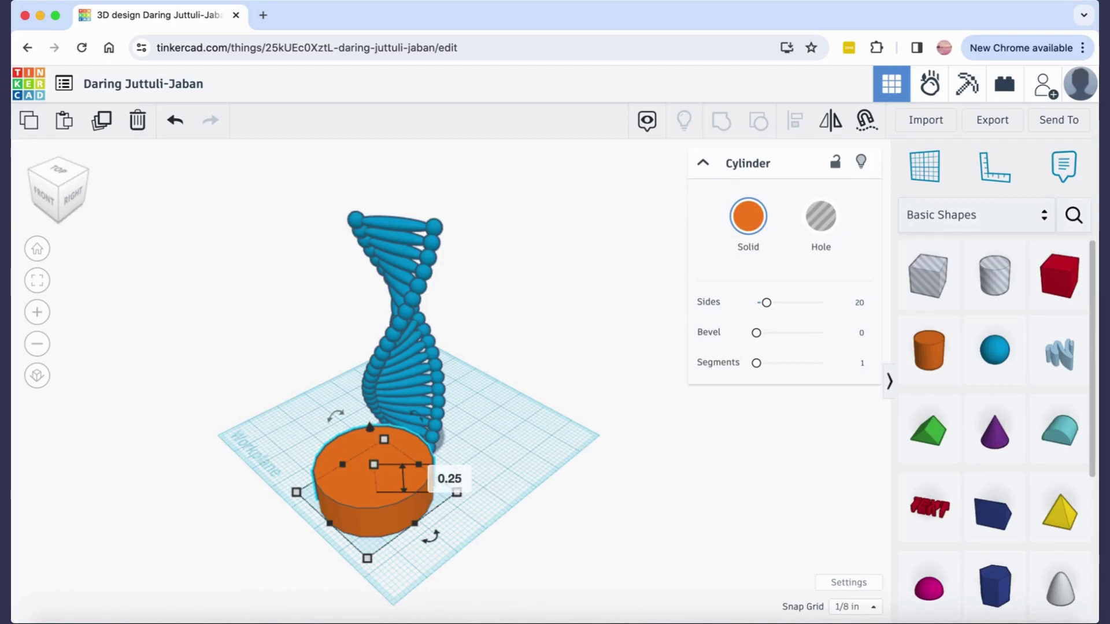
pyautogui.press('Return')
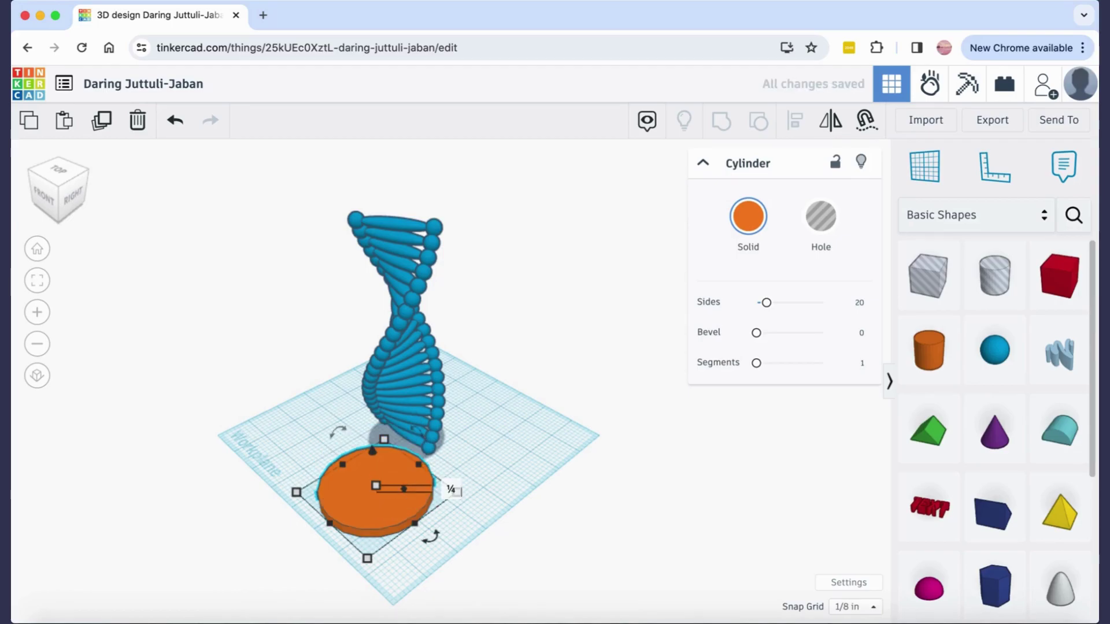
pyautogui.click(514, 490)
# Step: Move the orange disc under the helix, checking the alignment from the front view
pyautogui.moveTo(377, 497); pyautogui.dragTo(409, 447)
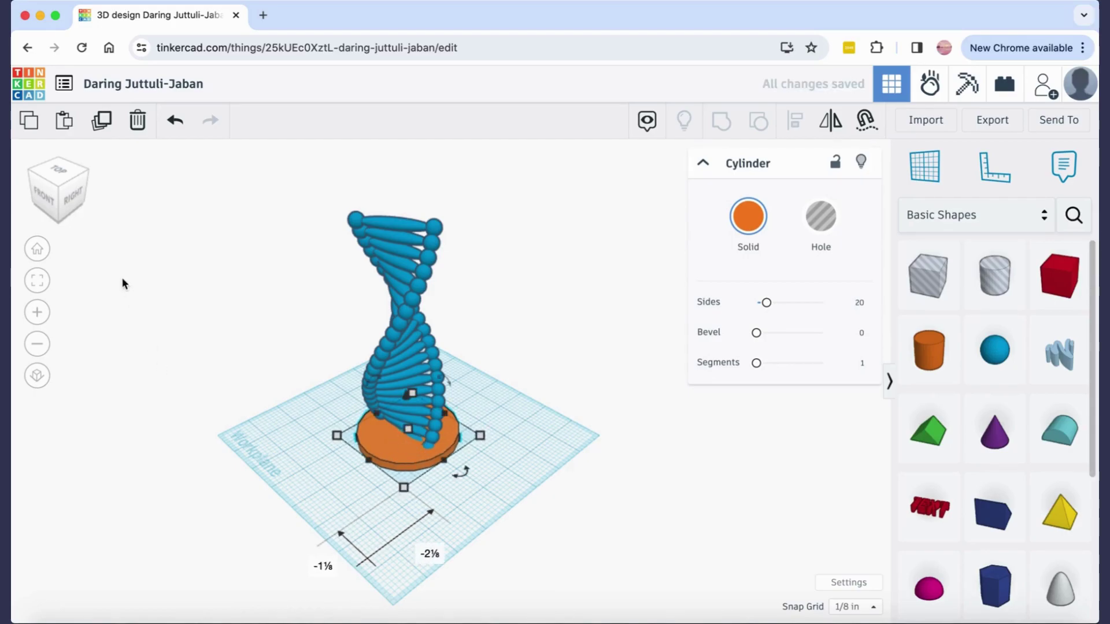
pyautogui.click(46, 197)
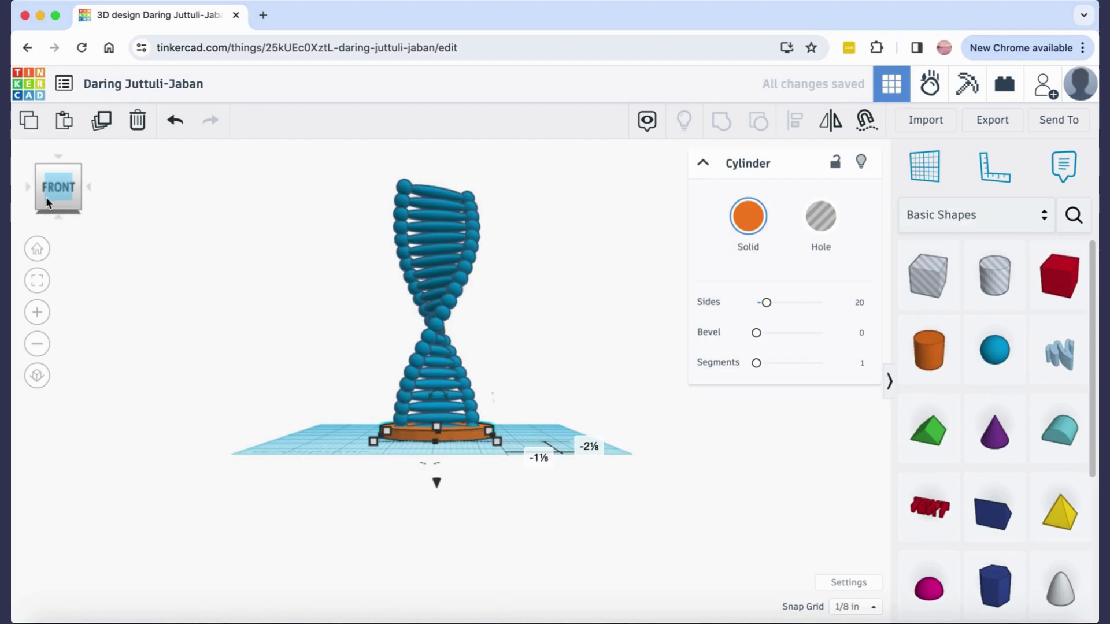
pyautogui.click(77, 171)
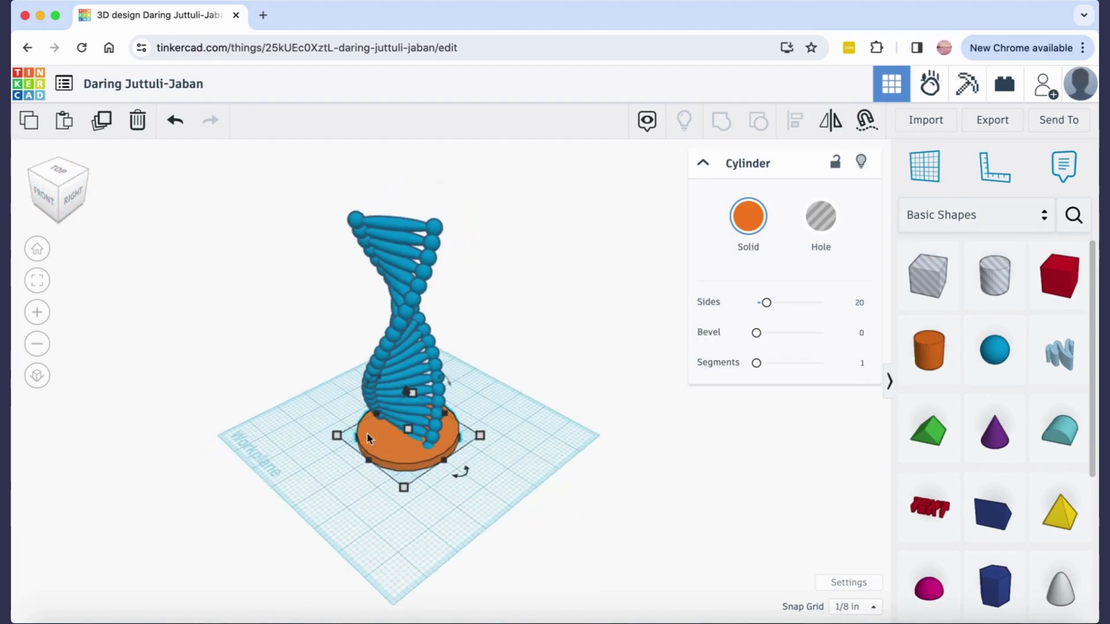
pyautogui.scroll(3, 366, 433)
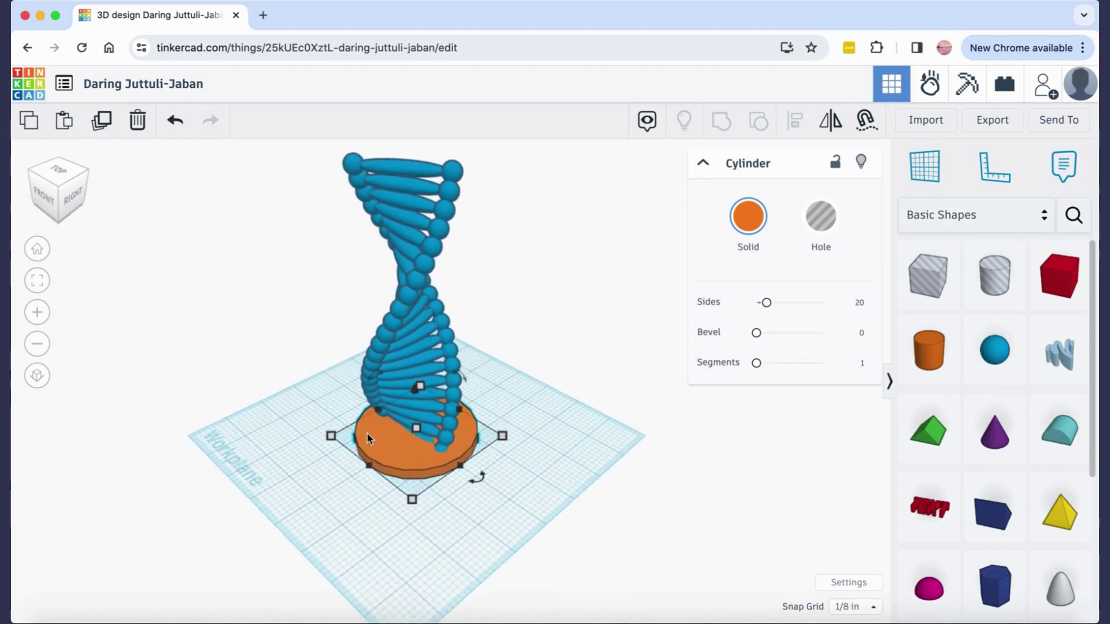
# Step: Place a Text shape beside the orange base and change its wording to 'My DNA'
pyautogui.click(950, 531)
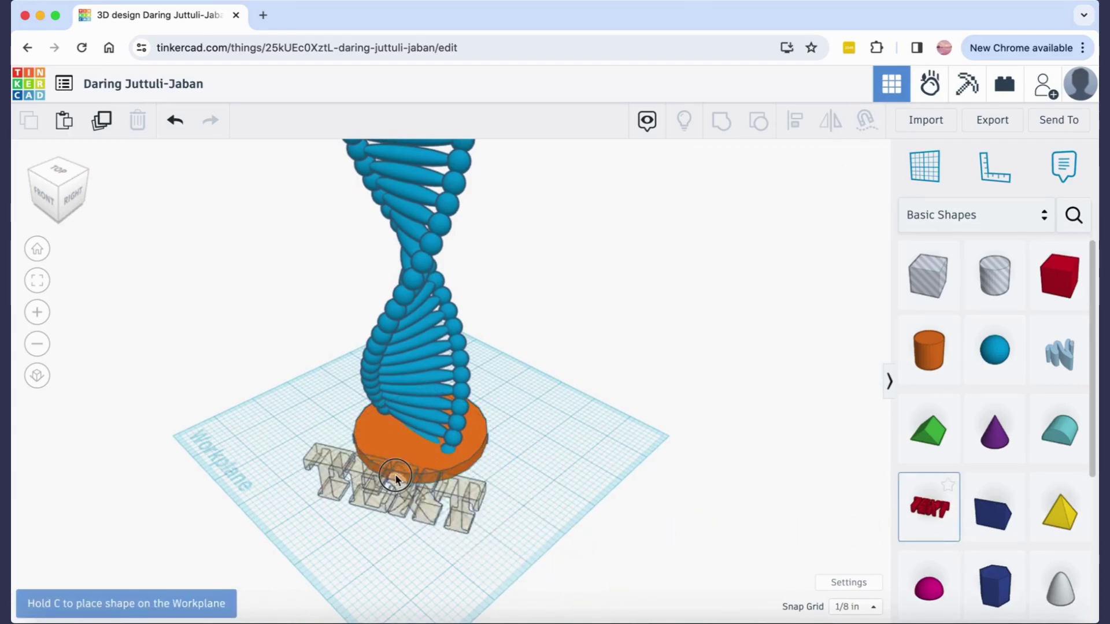
pyautogui.click(399, 454)
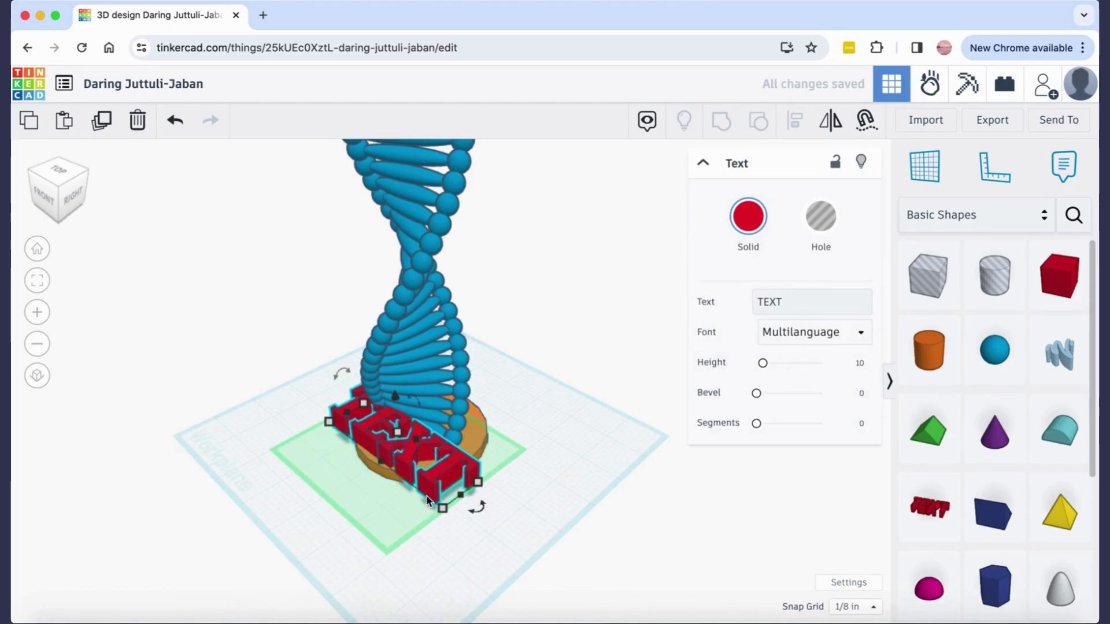
pyautogui.moveTo(457, 495)
pyautogui.click(778, 307)
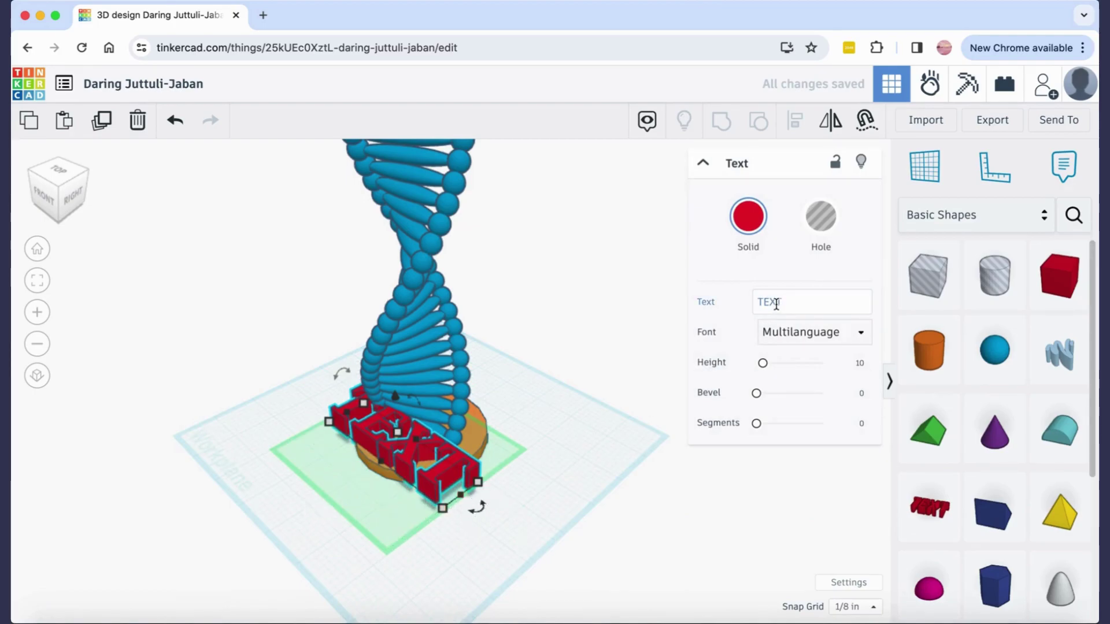
pyautogui.doubleClick(776, 304)
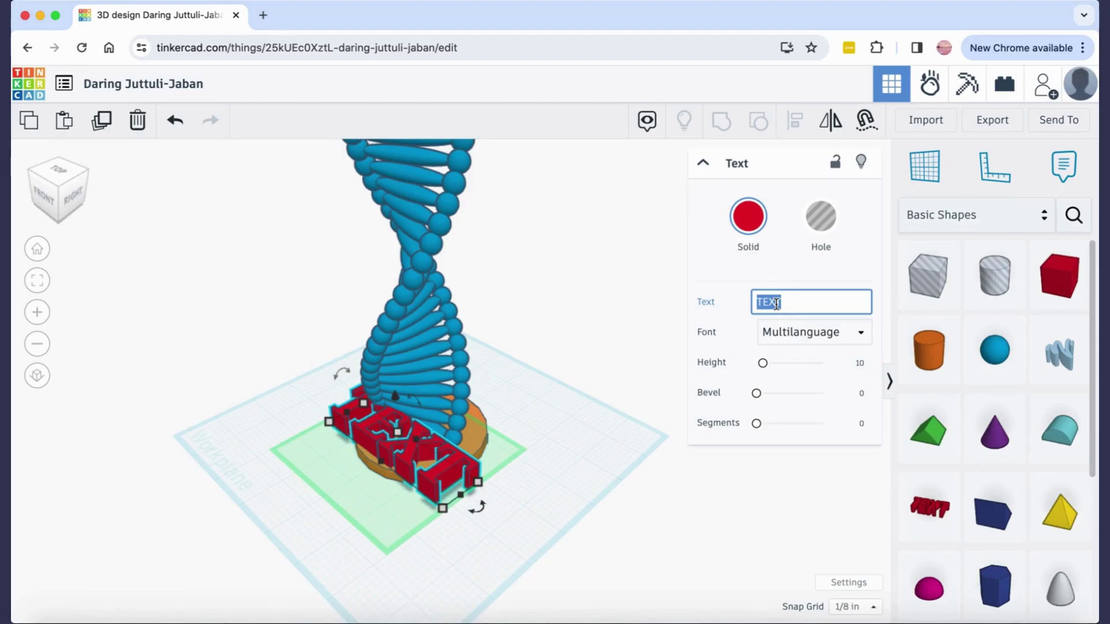
pyautogui.write('My D')
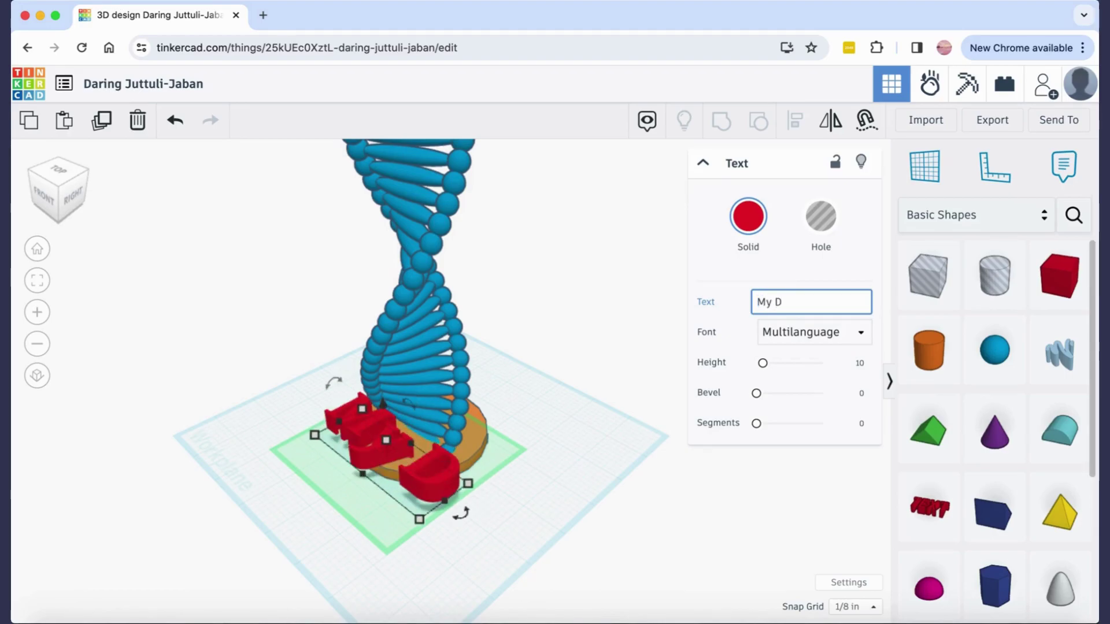
pyautogui.write('NA')
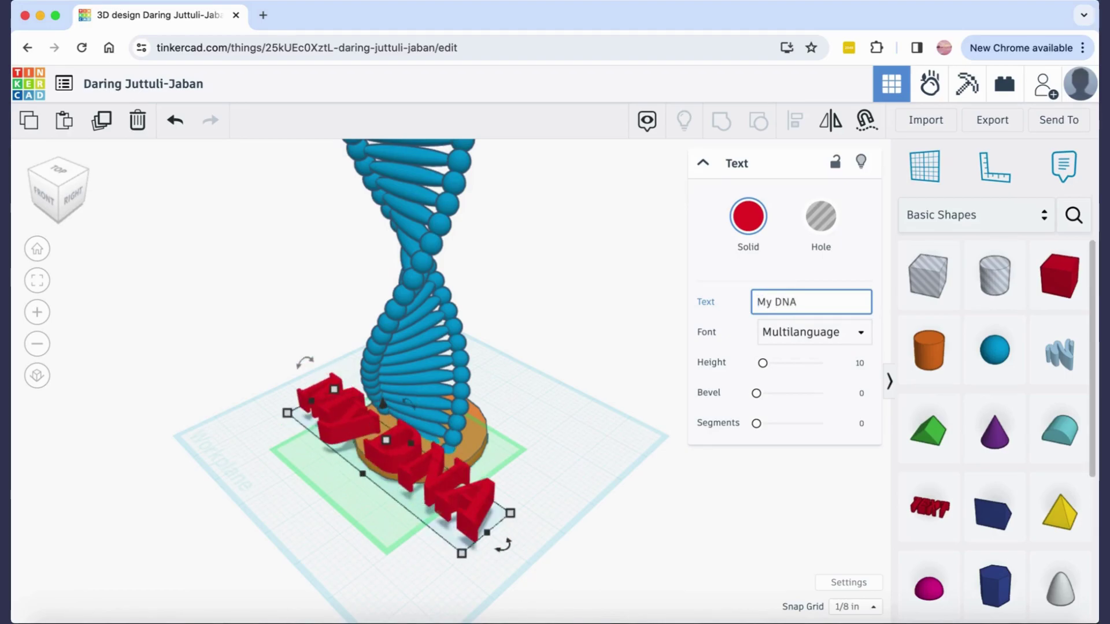
pyautogui.doubleClick(765, 302)
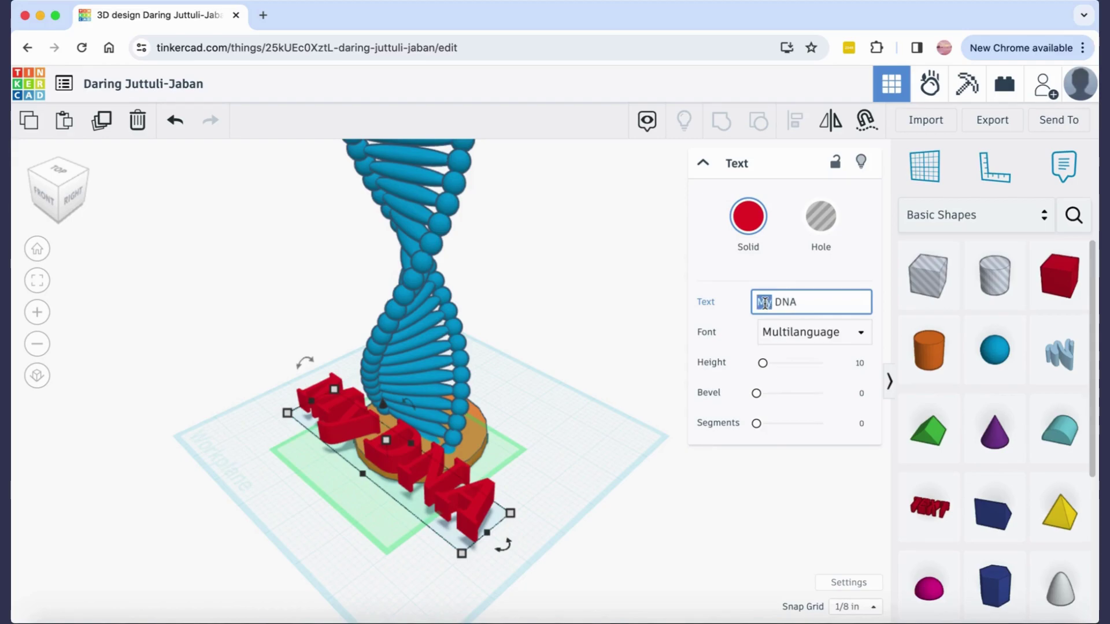
# Step: Drag the My DNA text onto the orange base, lining it up from a front view
pyautogui.click(549, 506)
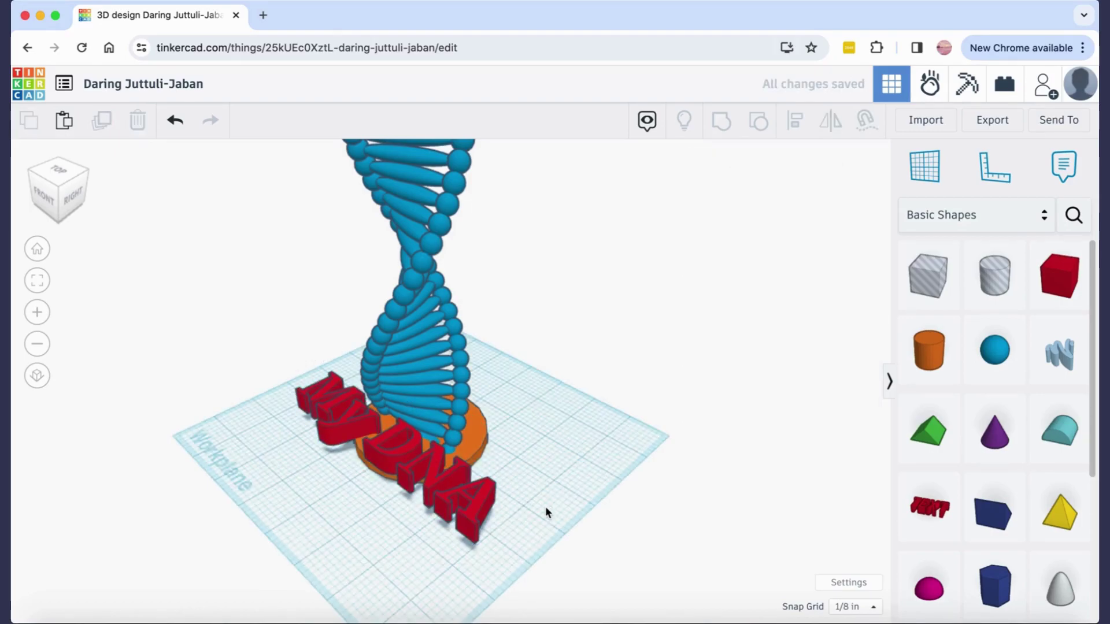
pyautogui.click(455, 510)
pyautogui.moveTo(472, 523); pyautogui.dragTo(422, 475)
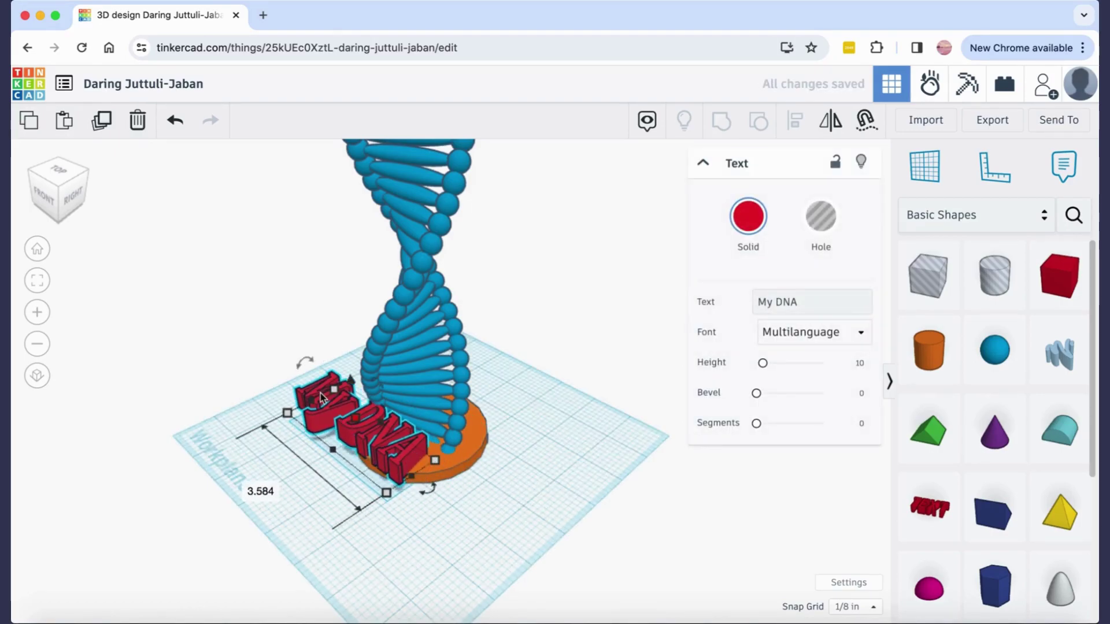
pyautogui.click(43, 197)
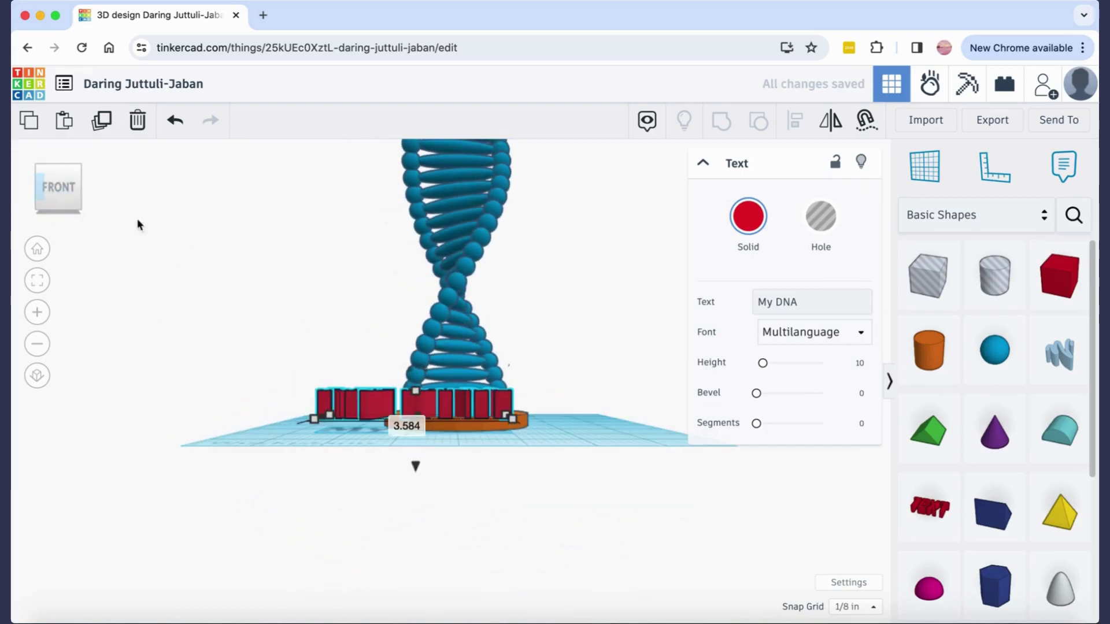
pyautogui.click(61, 170)
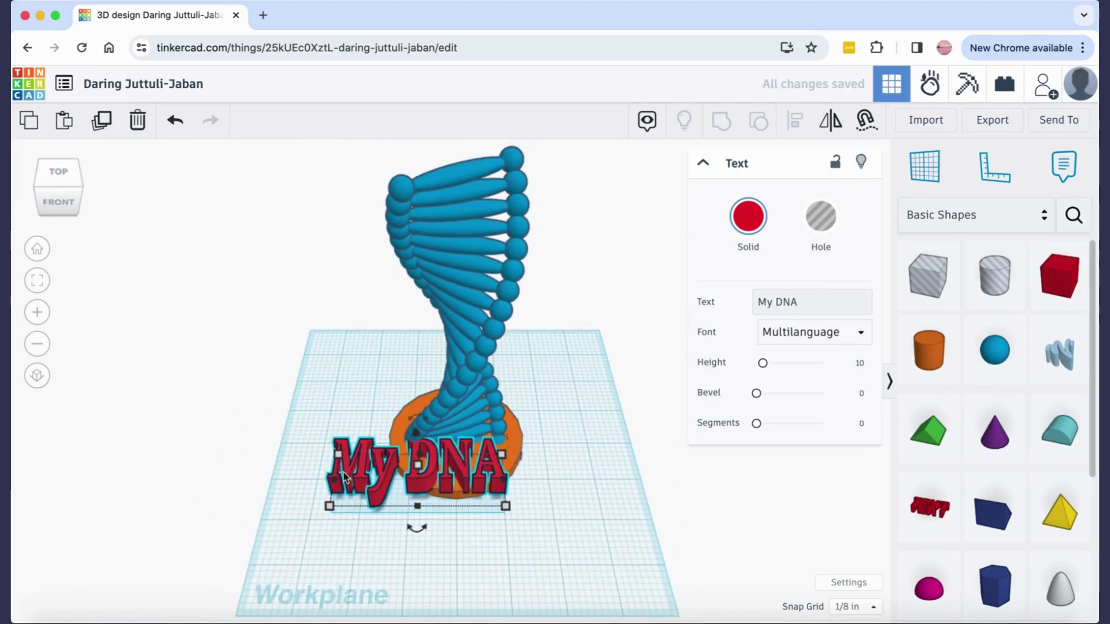
pyautogui.moveTo(344, 477); pyautogui.dragTo(460, 485)
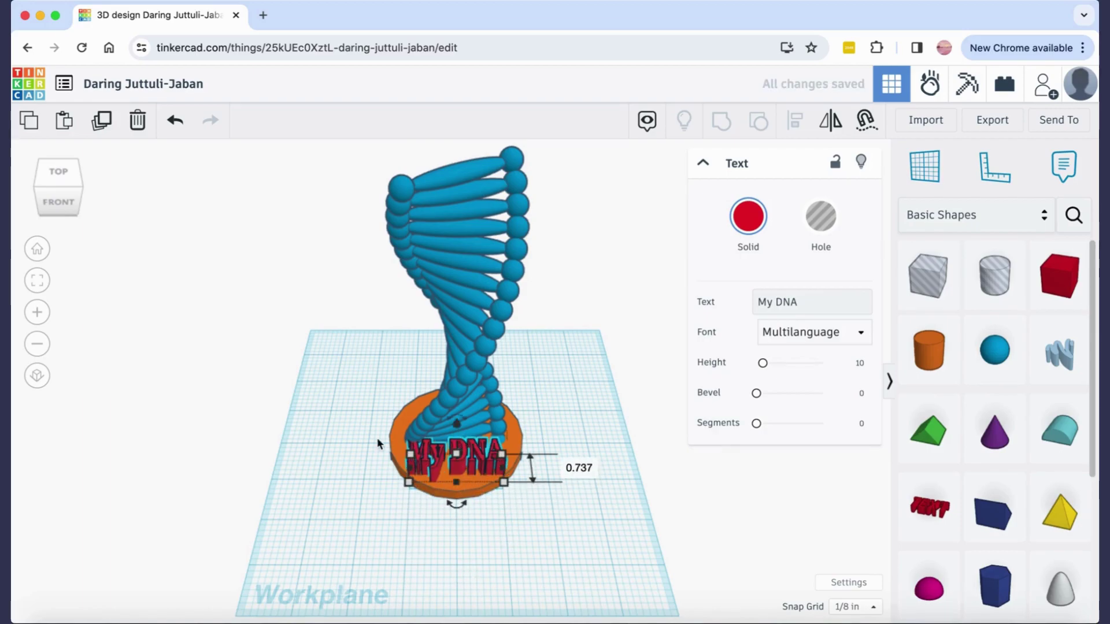
pyautogui.scroll(5, 459, 436)
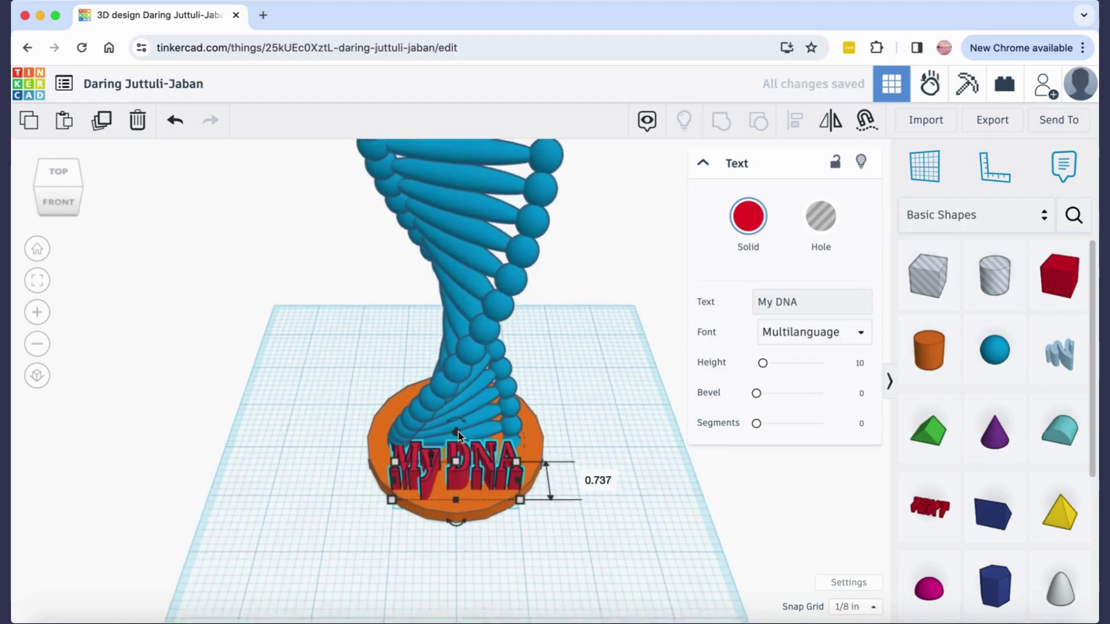
pyautogui.moveTo(469, 477); pyautogui.dragTo(458, 493)
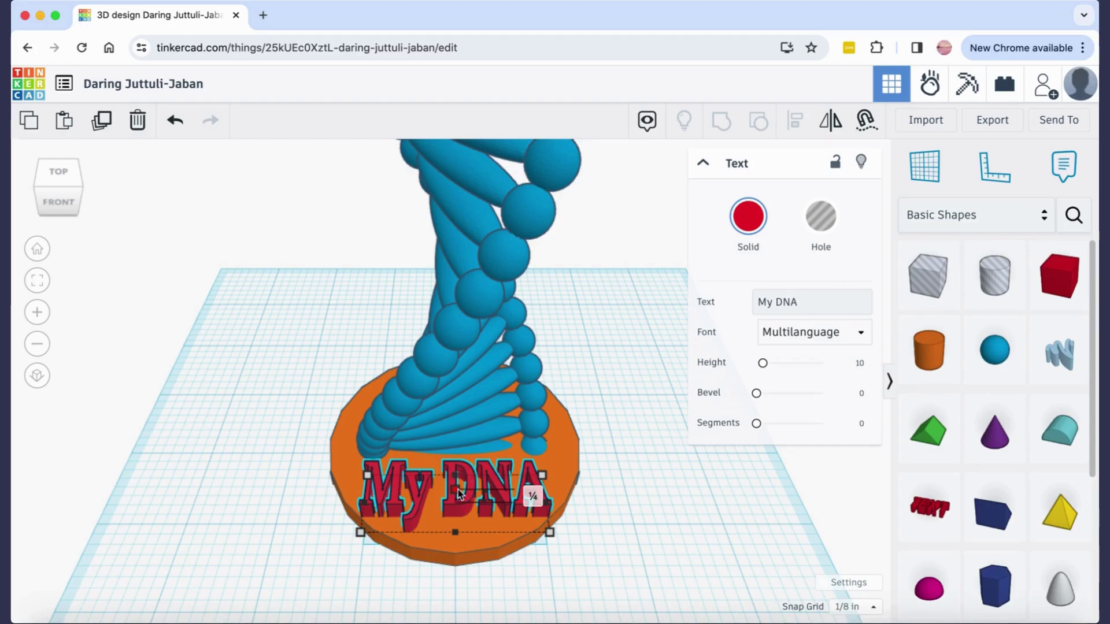
# Step: Set the nudge distance to 0.2 and fine-tune the text's position on the base with arrow keys
pyautogui.click(533, 499)
pyautogui.write('0.2')
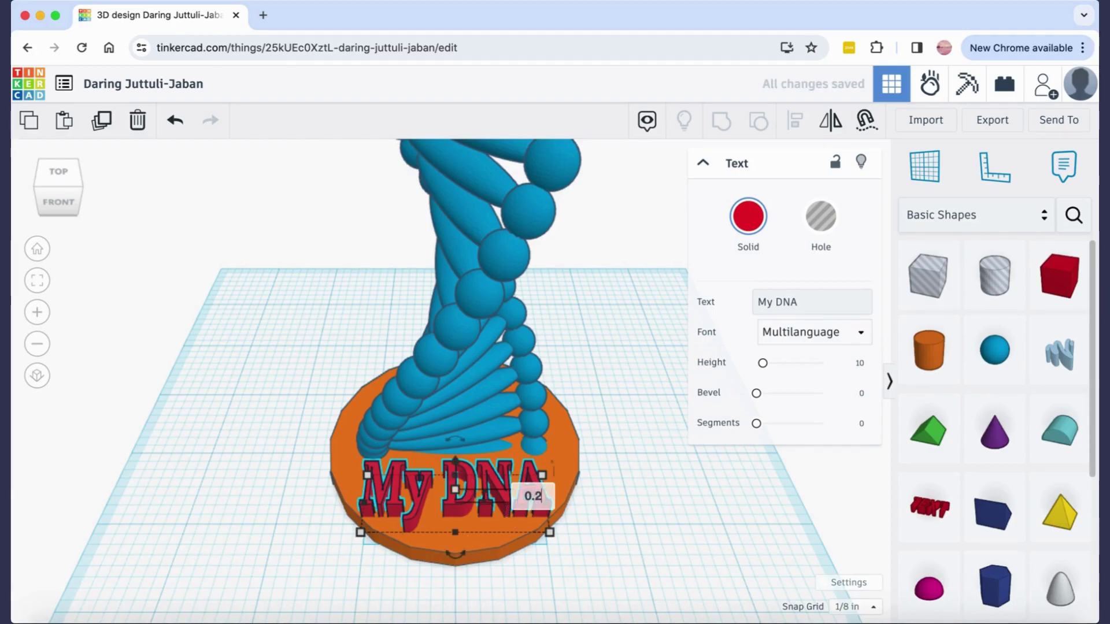
pyautogui.press('Return')
pyautogui.click(694, 546)
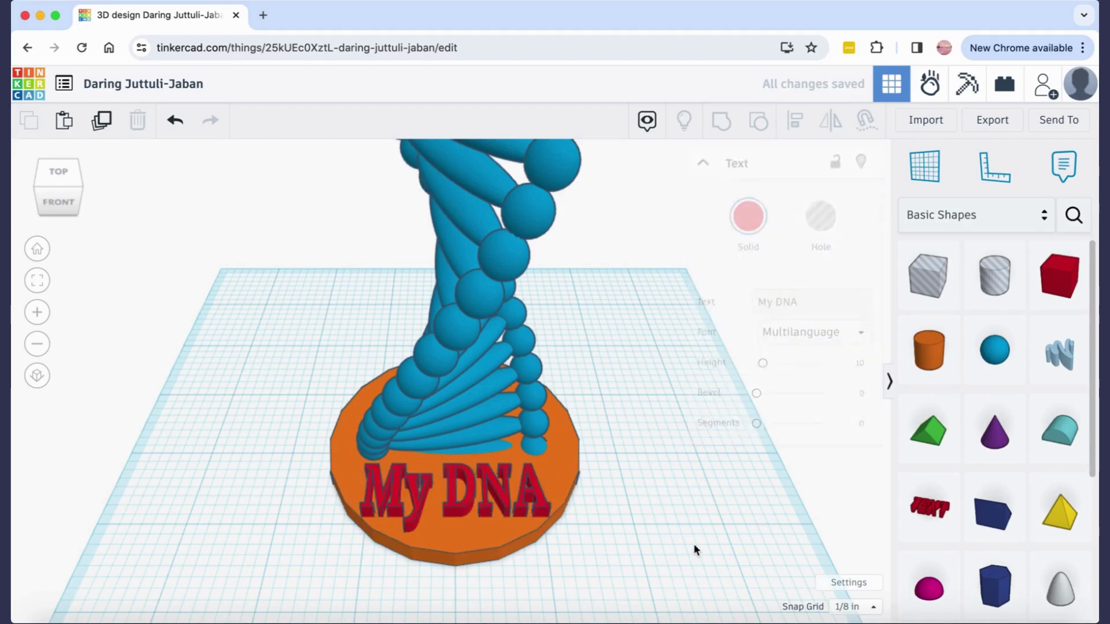
pyautogui.click(473, 491)
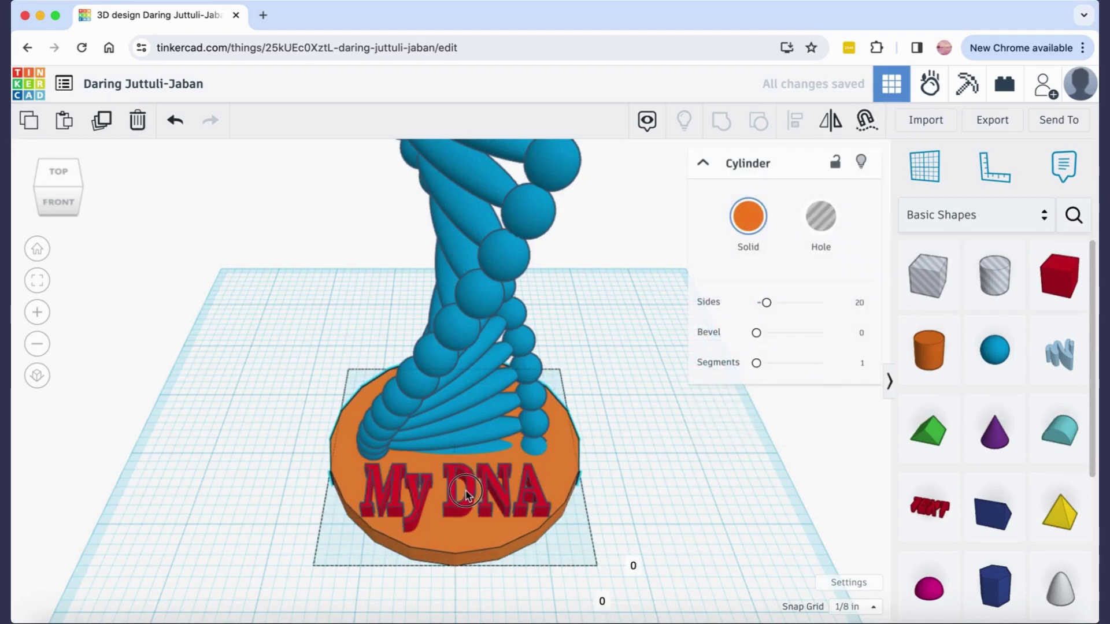
pyautogui.click(467, 508)
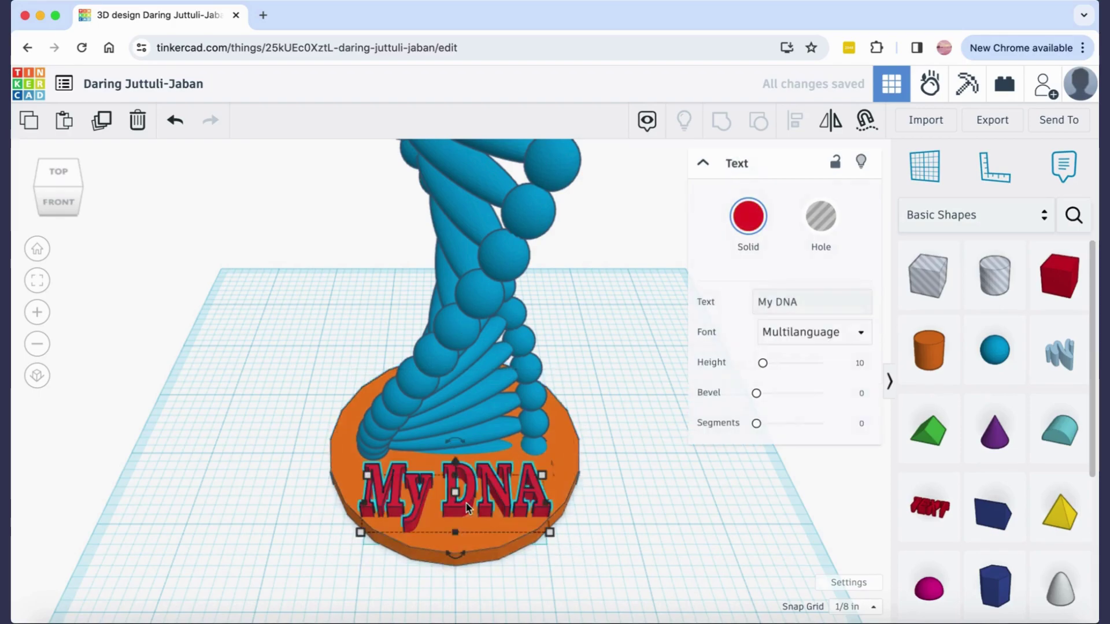
pyautogui.press('Up')
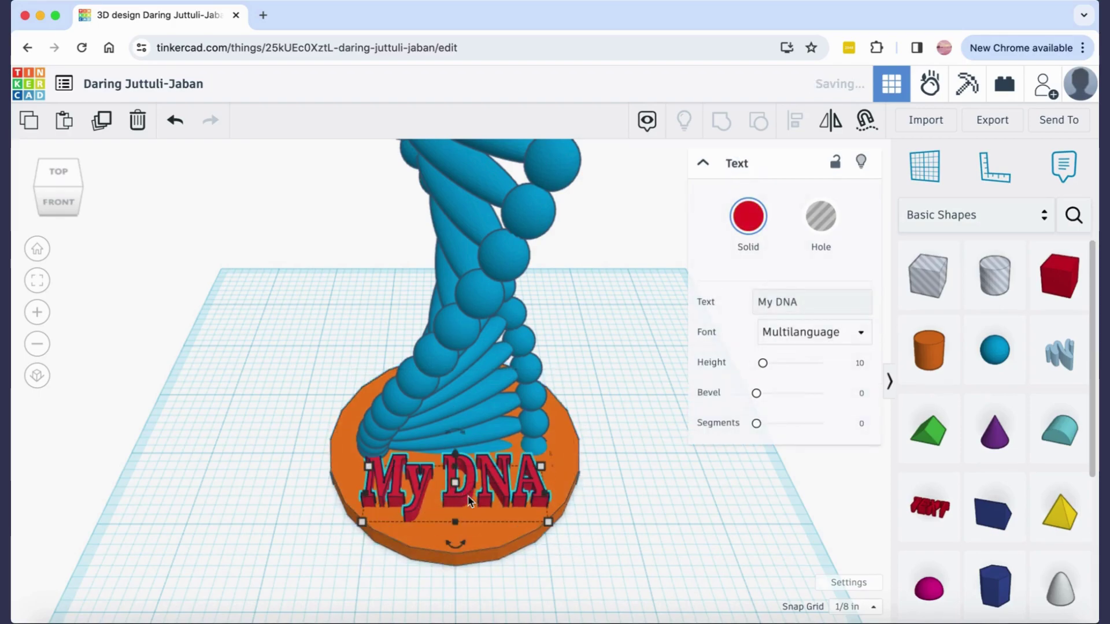
pyautogui.hotkey('shift', 'Down')
pyautogui.press('Up')
pyautogui.press('Up')
pyautogui.press('Up')
pyautogui.press('Up')
pyautogui.press('Up')
pyautogui.press('Up')
pyautogui.press('Up')
pyautogui.press('Up')
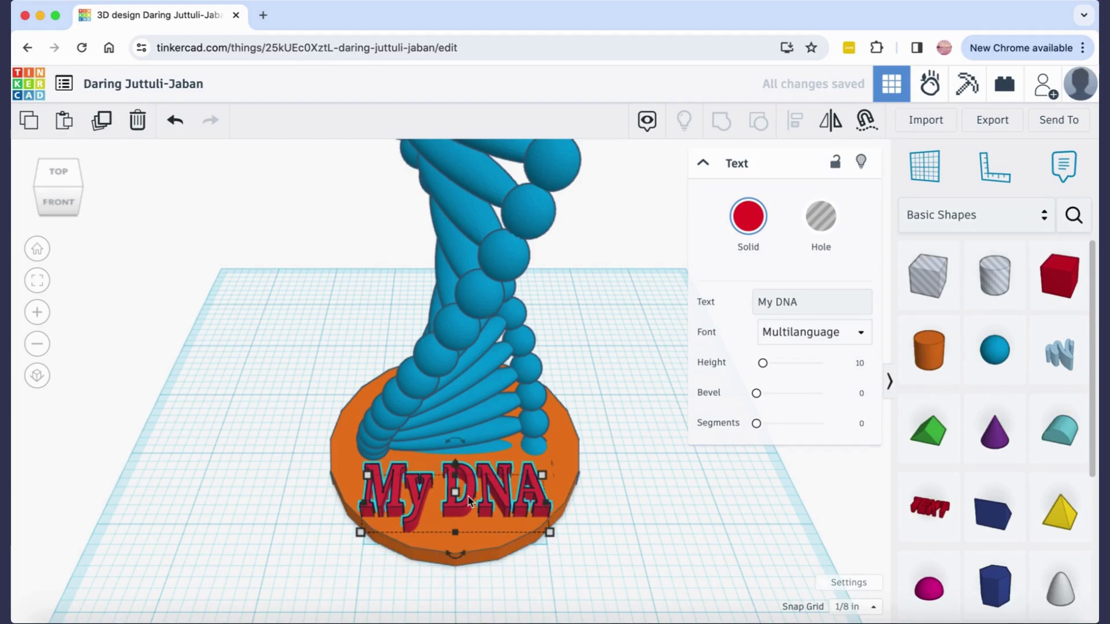
pyautogui.click(451, 507)
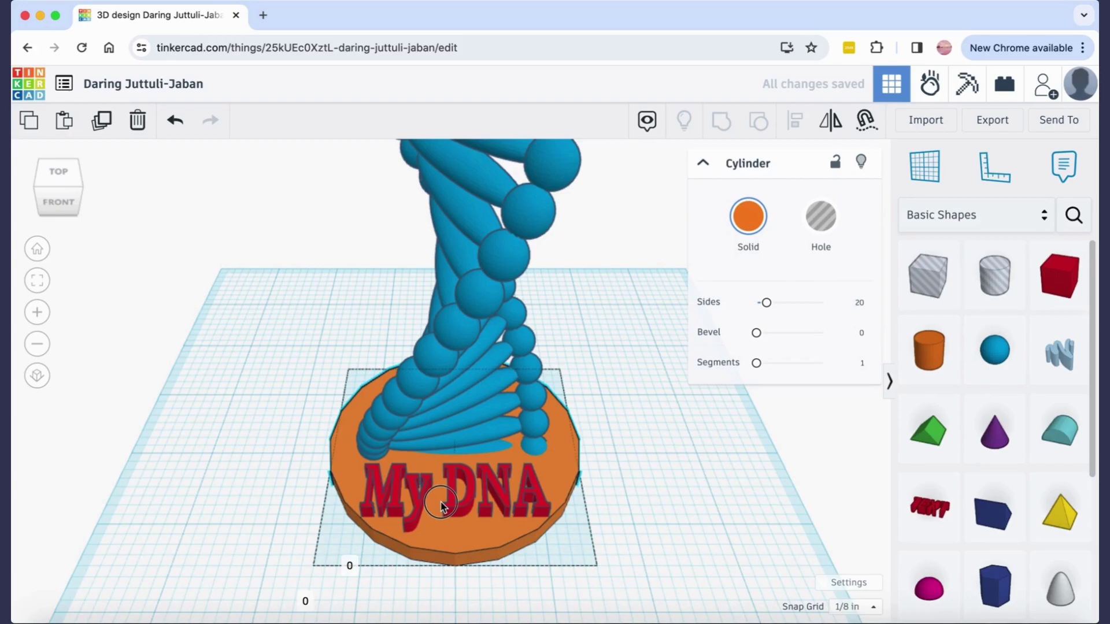
pyautogui.click(671, 487)
pyautogui.moveTo(570, 516); pyautogui.dragTo(619, 404, button='right')
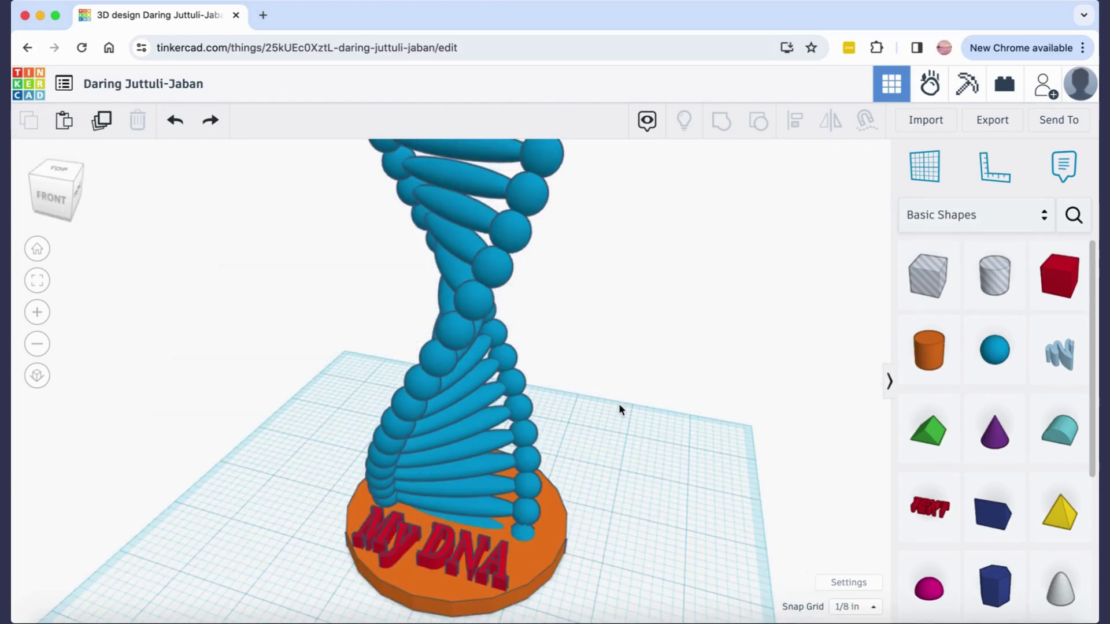
pyautogui.scroll(-4, 618, 403)
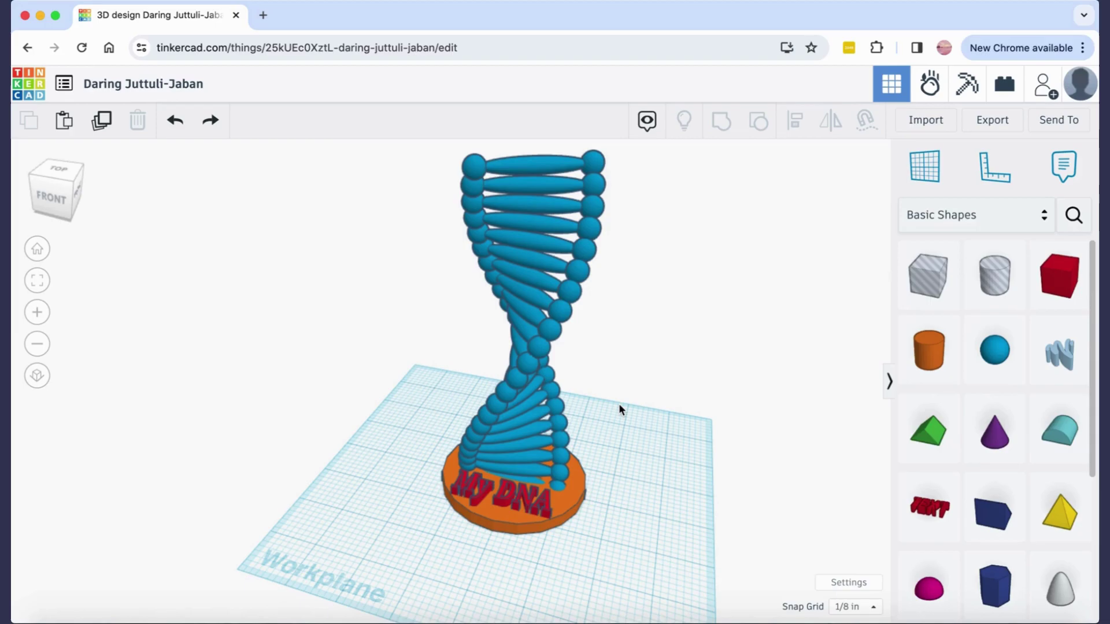
pyautogui.click(71, 203)
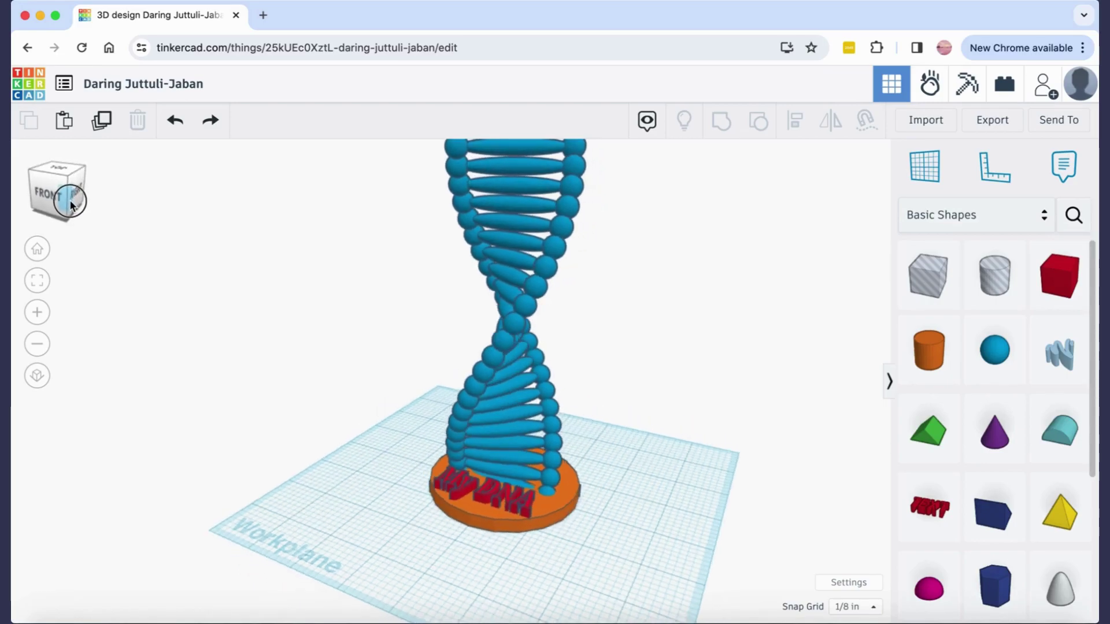
pyautogui.moveTo(70, 207); pyautogui.dragTo(79, 207)
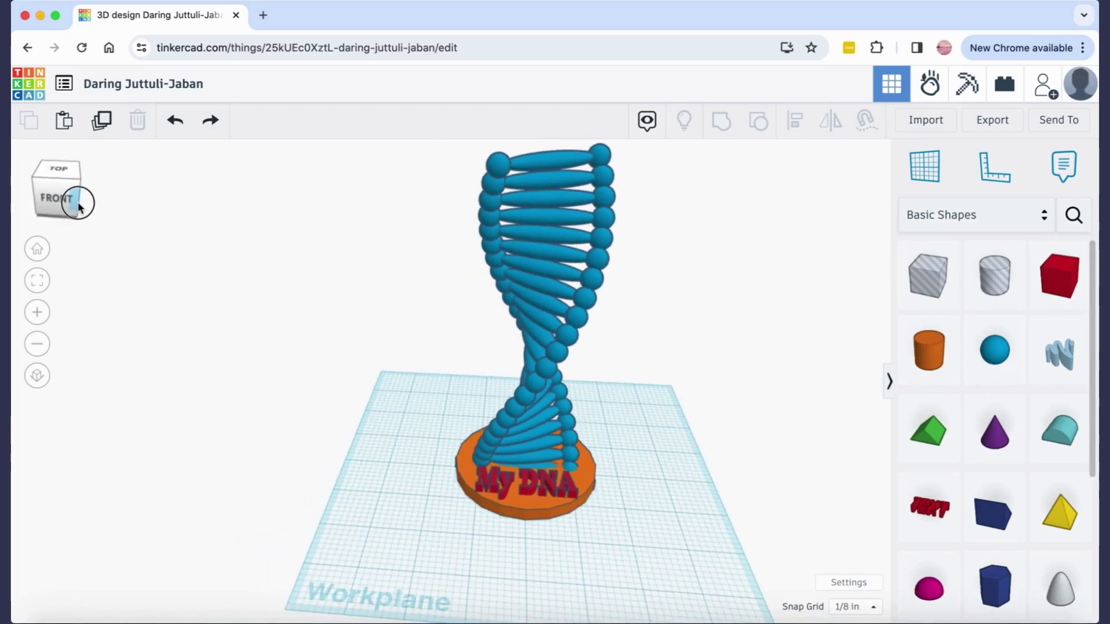